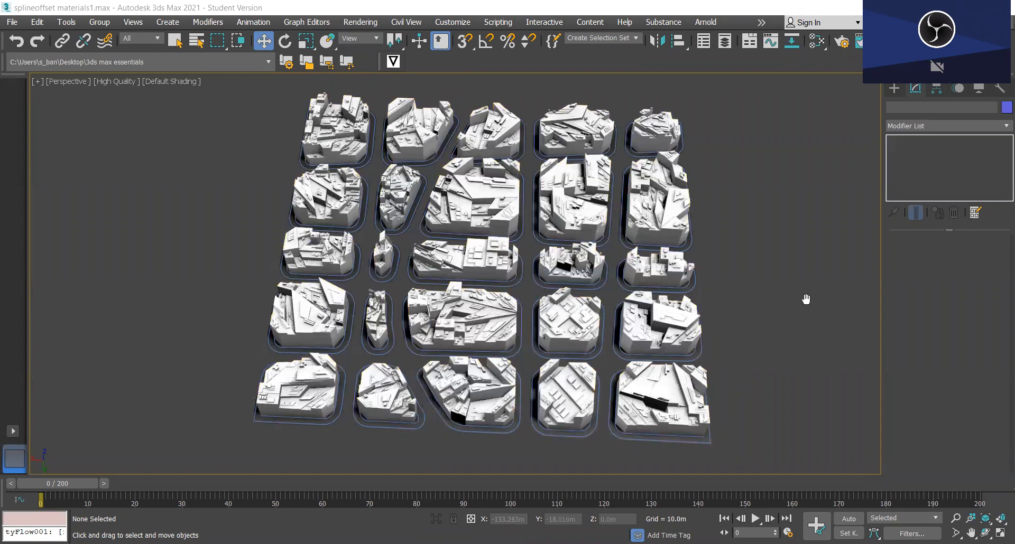
Create a tyFlow object on the empty ground beside the city blocks
middle_click_drag(740, 337, 752, 364, "alt")
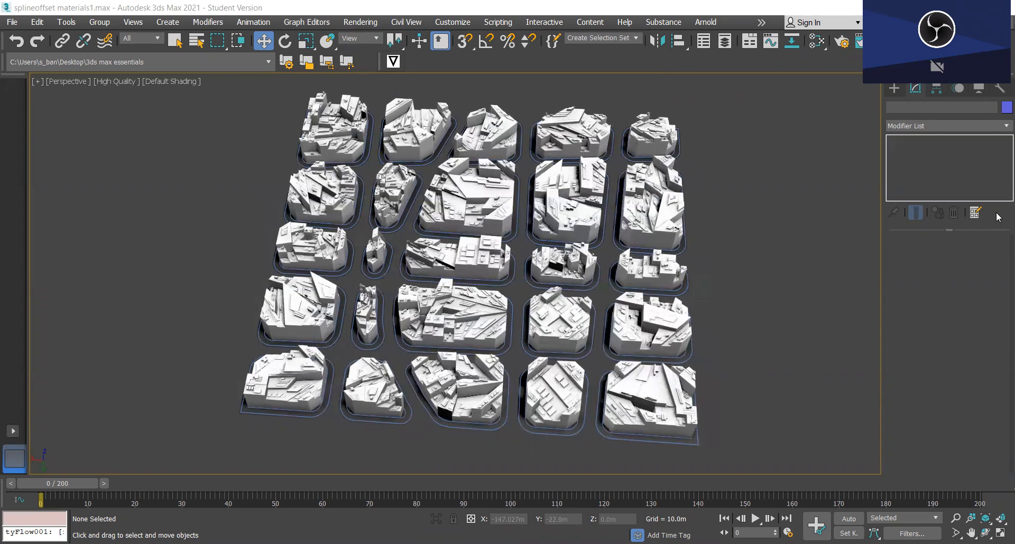
left_click(893, 87)
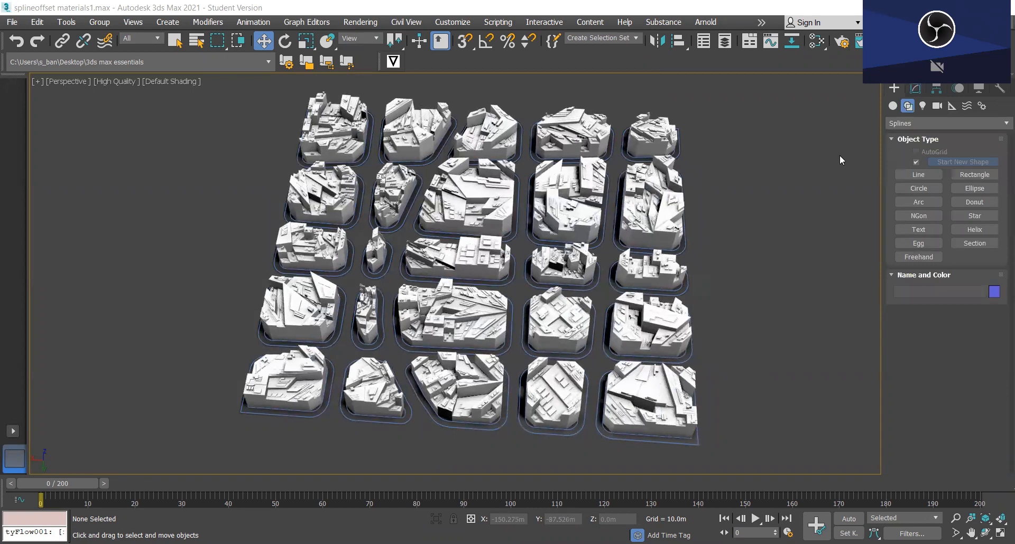
left_click(893, 106)
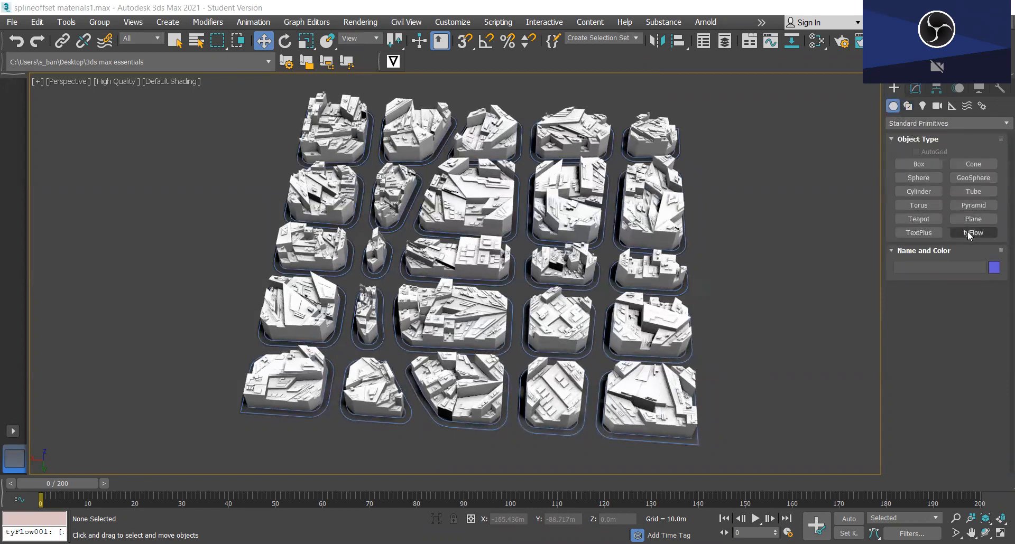
left_click(972, 235)
left_click(752, 258)
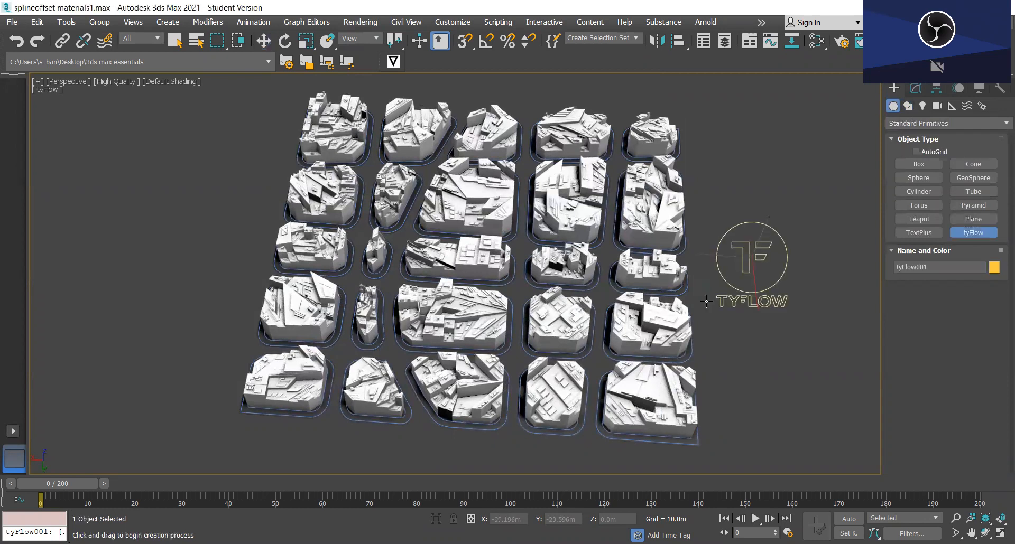
middle_click_drag(785, 356, 817, 330)
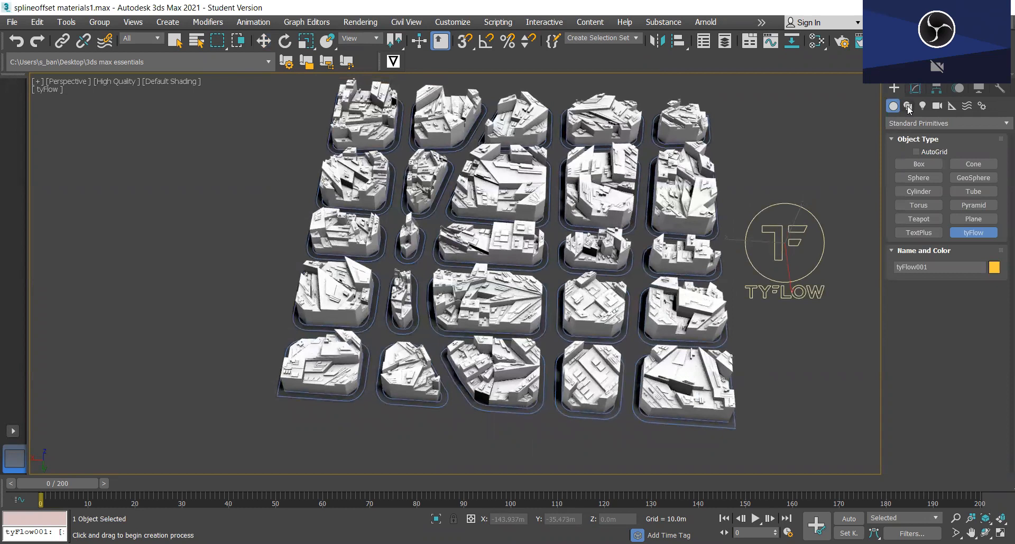
Create a rectangular tyIcon helper about 15.6 m long and 13.2 m wide on the ground in front of the city blocks
left_click(951, 106)
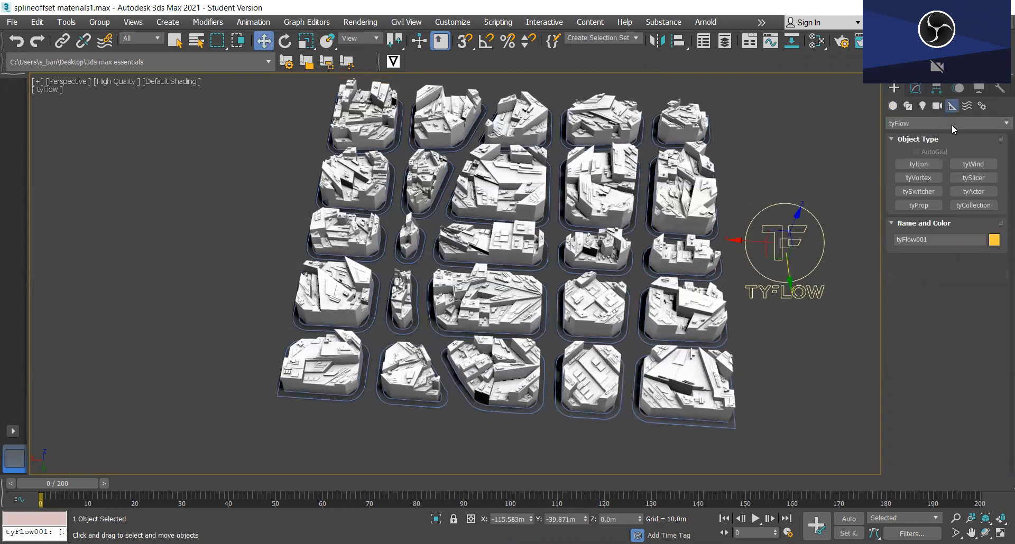
left_click(935, 123)
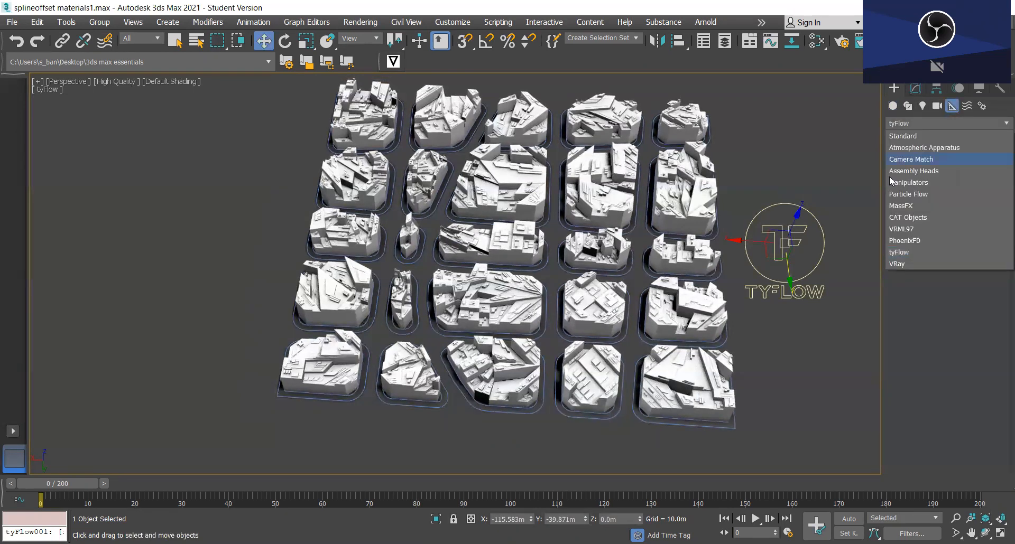
left_click(913, 253)
left_click(918, 164)
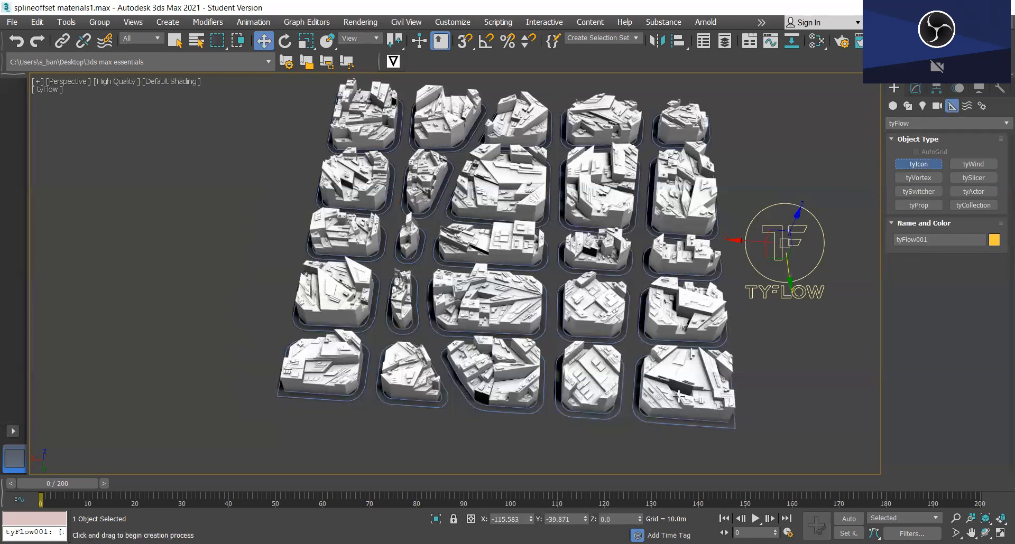
middle_click_drag(628, 436, 674, 410)
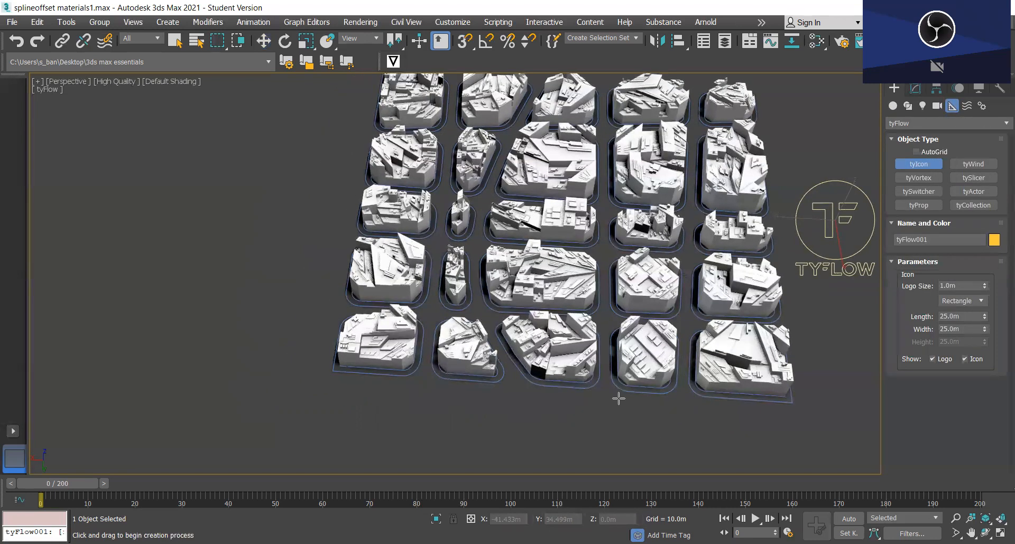
left_click_drag(625, 394, 569, 434)
middle_click_drag(652, 440, 602, 437)
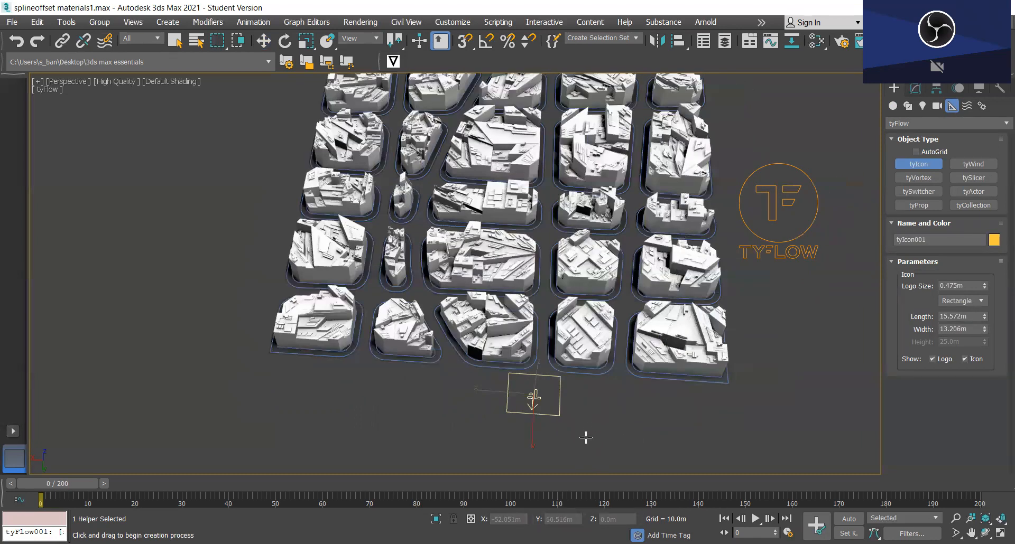
middle_click_drag(578, 411, 621, 376)
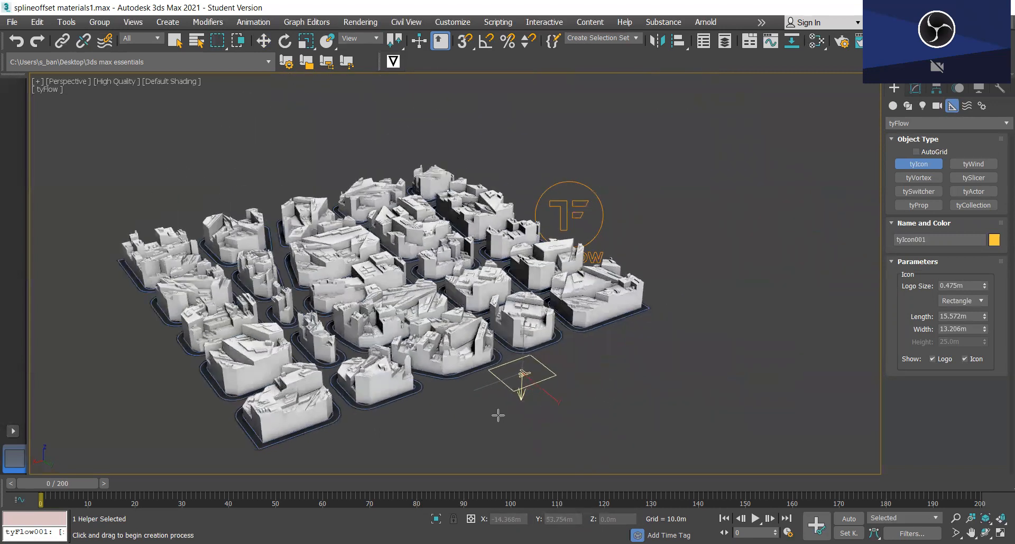
Rotate the tyIcon to -90 degrees about X so that its arrow points toward the city blocks
scroll(520, 401, "up", 4)
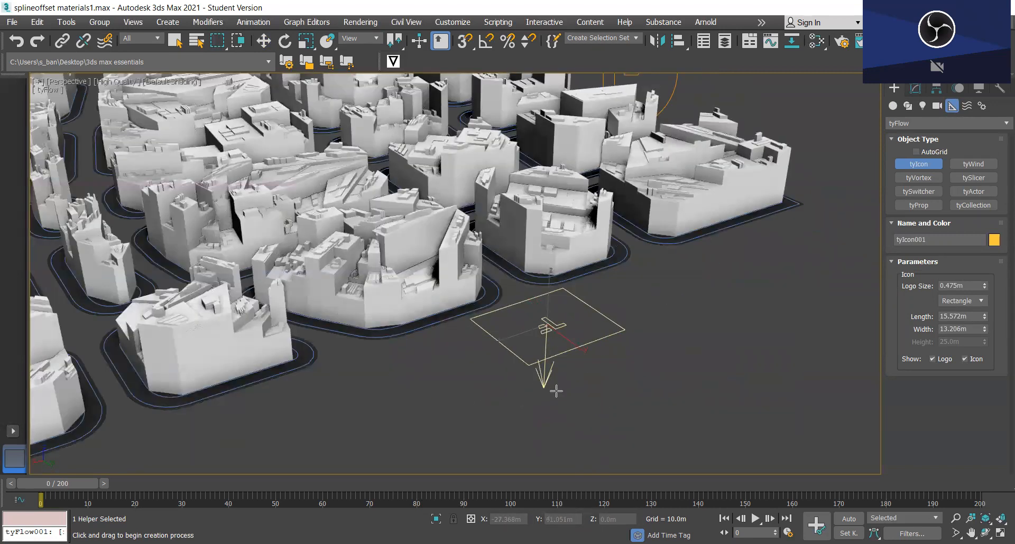
middle_click_drag(580, 390, 550, 425, "alt")
middle_click_drag(647, 370, 597, 413)
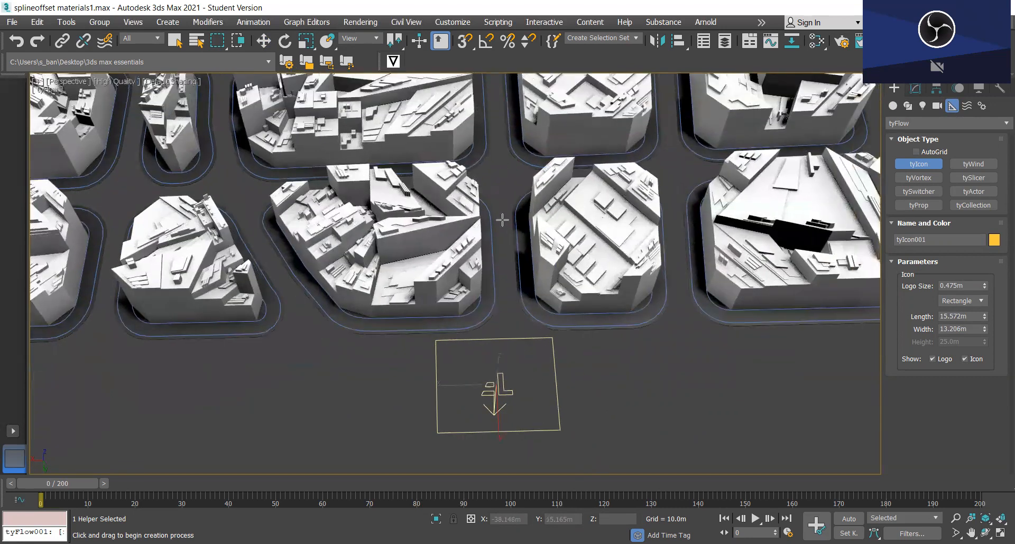
scroll(602, 391, "down", 3)
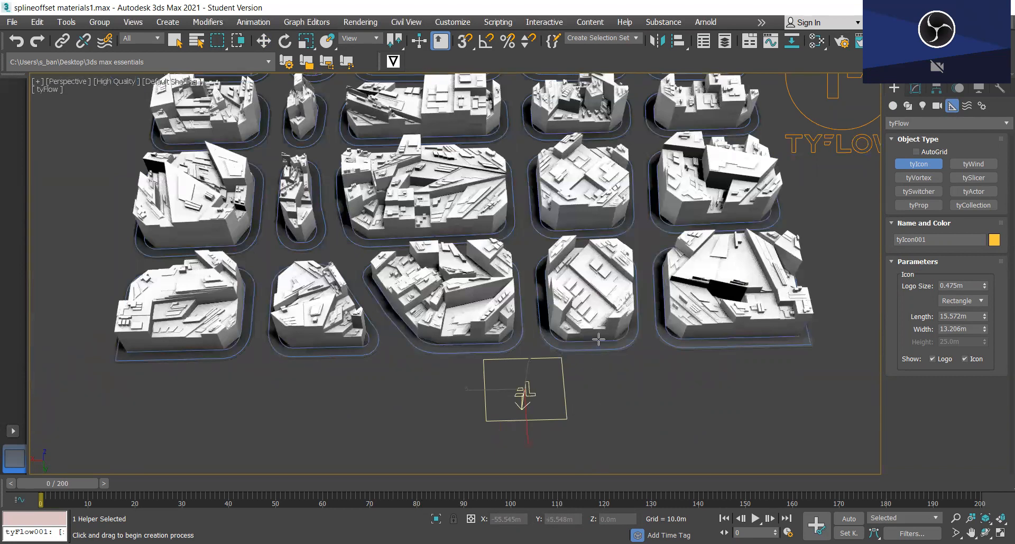
middle_click_drag(600, 334, 639, 346, "alt")
key("e")
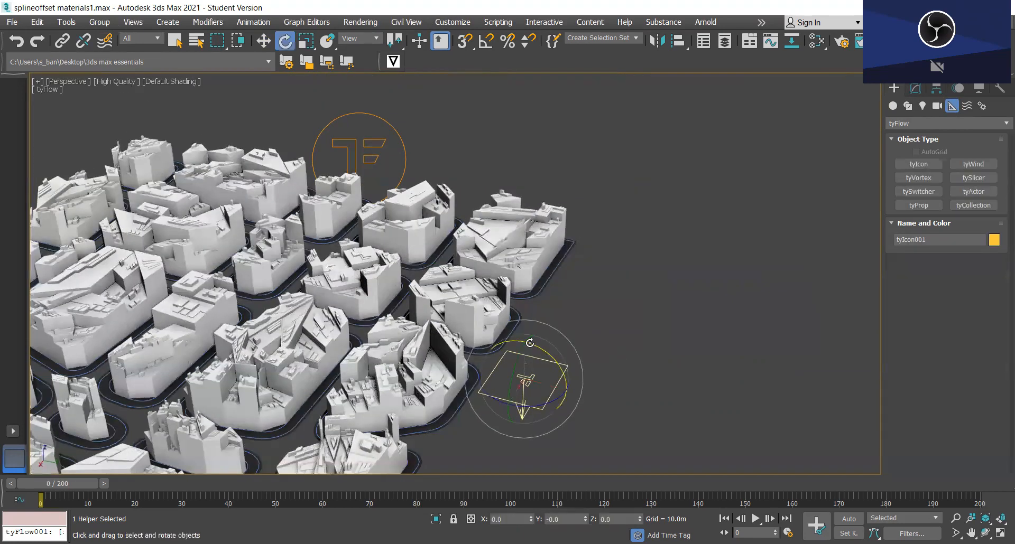
left_click_drag(530, 343, 579, 462)
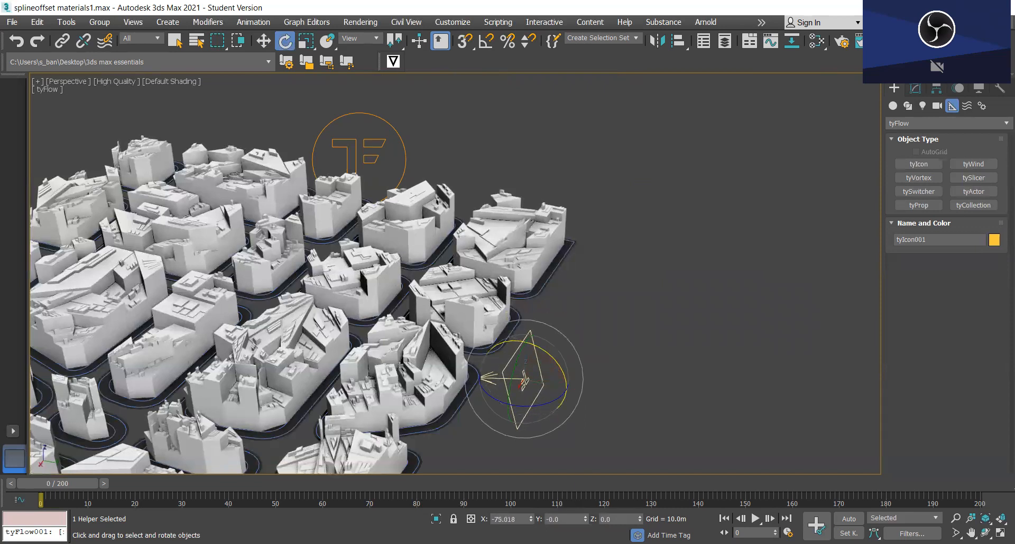
double_click(522, 519)
key("Return")
middle_click_drag(610, 428, 539, 468, "alt")
middle_click_drag(578, 387, 549, 362)
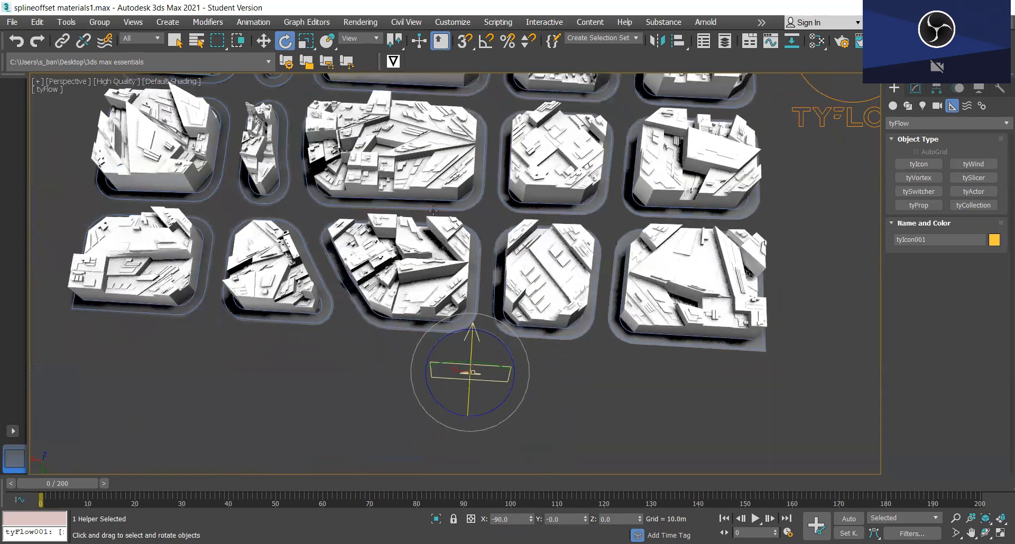
Shift the tyIcon slightly sideways into line with the street between the third and fourth front blocks, and deselect it
key("w")
left_click_drag(421, 371, 431, 372)
left_click(582, 420)
middle_click_drag(592, 433, 570, 439, "alt")
middle_click_drag(579, 386, 551, 401, "alt")
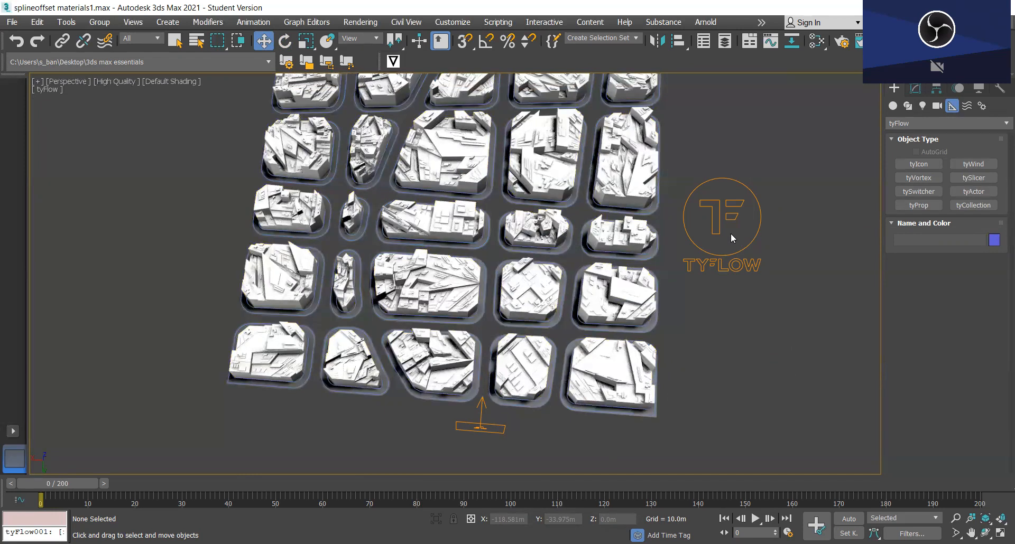
Draw an open Line spline from the tyIcon's arrow tip, following the streets with corner points to the far edge of the city
left_click(907, 107)
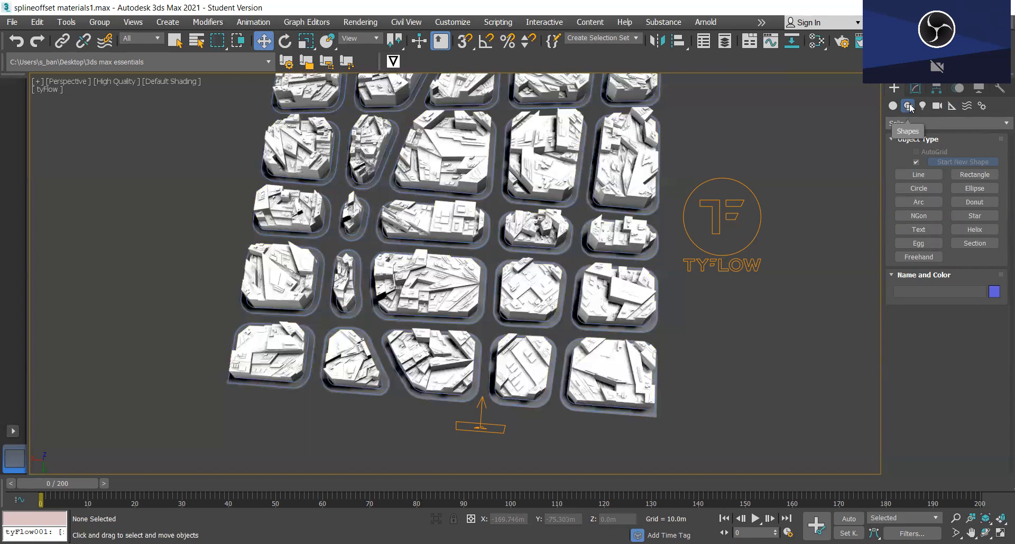
left_click(920, 175)
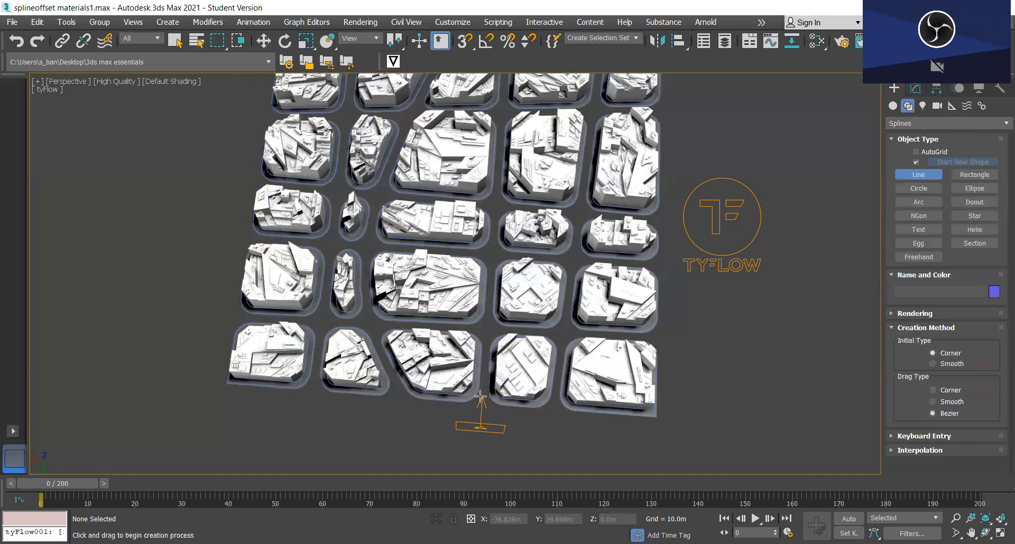
scroll(486, 392, "up", 2)
left_click(484, 394)
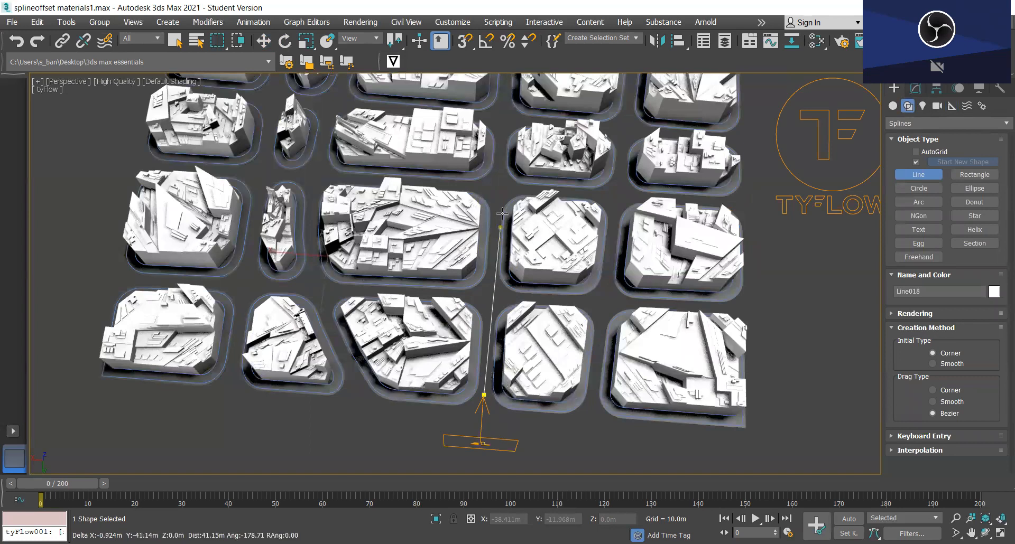
left_click(486, 298)
left_click(316, 288)
left_click(308, 228)
left_click(311, 185)
middle_click_drag(317, 140, 303, 265)
scroll(323, 214, "down", 4)
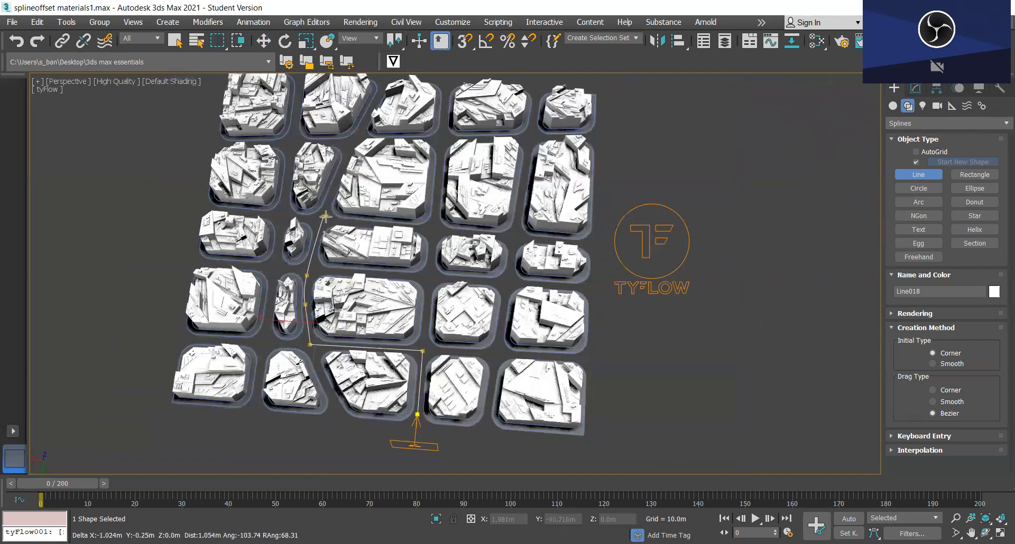
left_click(300, 252)
left_click(289, 254)
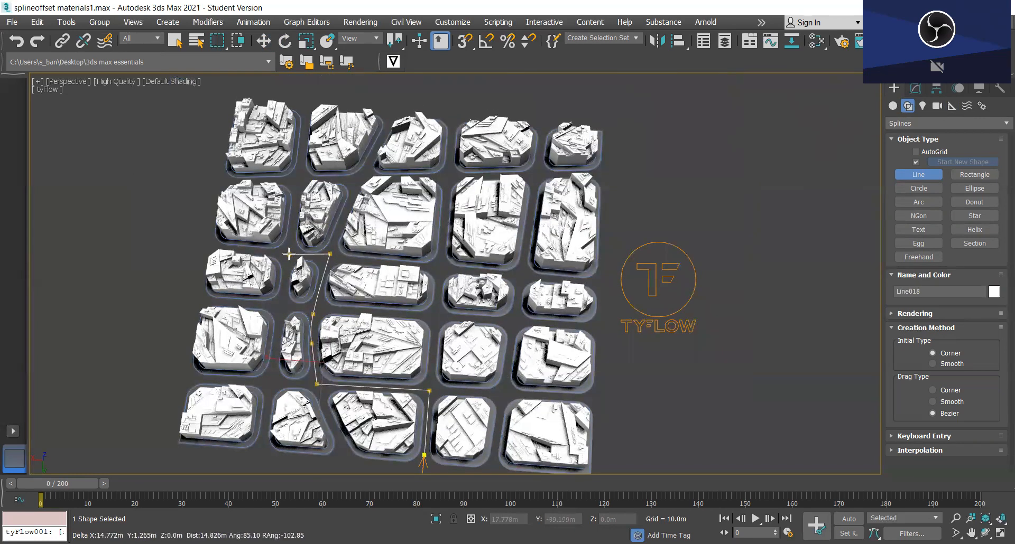
left_click(305, 111)
right_click(307, 112)
Select the tyFlow object and open its flow editor
scroll(436, 222, "down", 2)
middle_click_drag(470, 331, 458, 300)
scroll(429, 412, "up", 2)
middle_click_drag(430, 352, 482, 438)
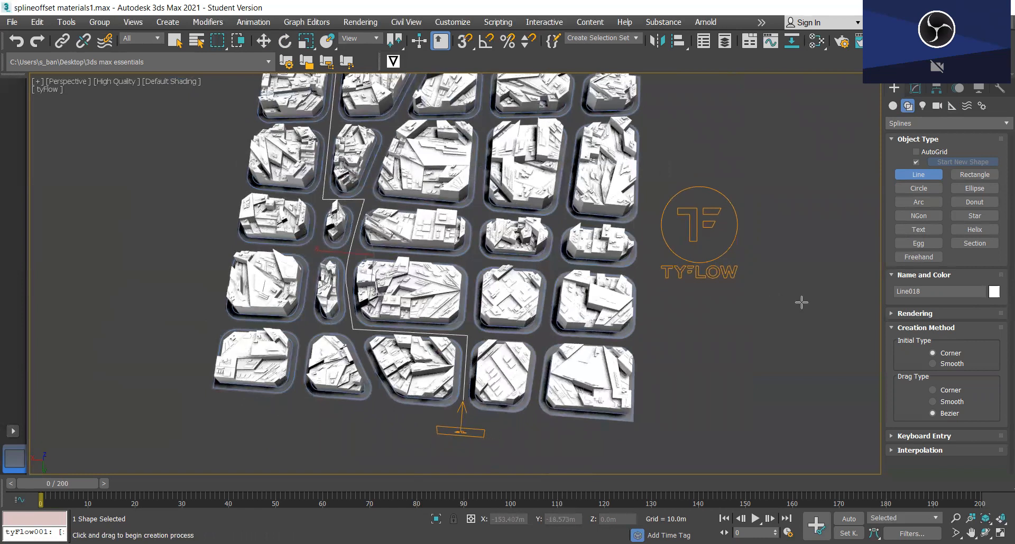
left_click(175, 40)
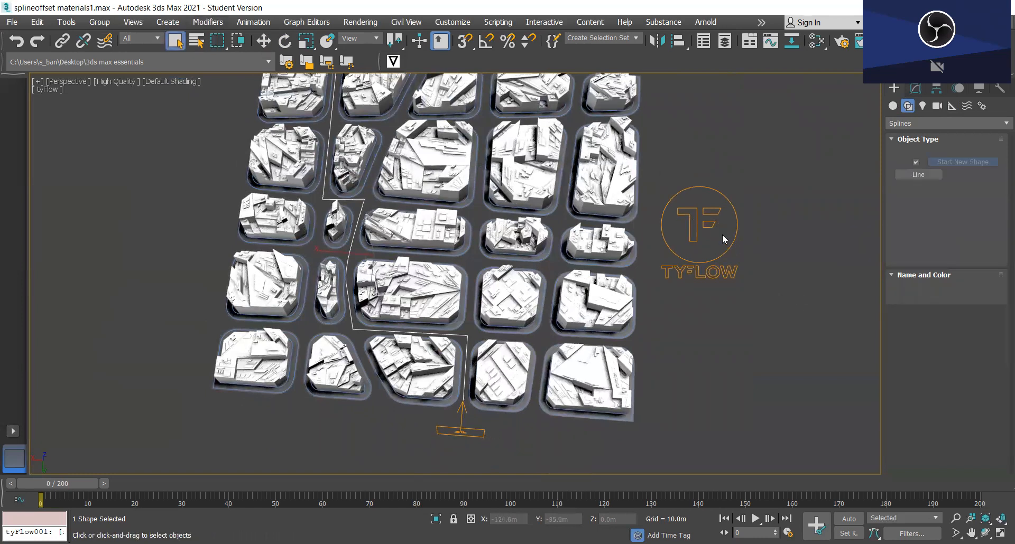
left_click(695, 224)
left_click(701, 240)
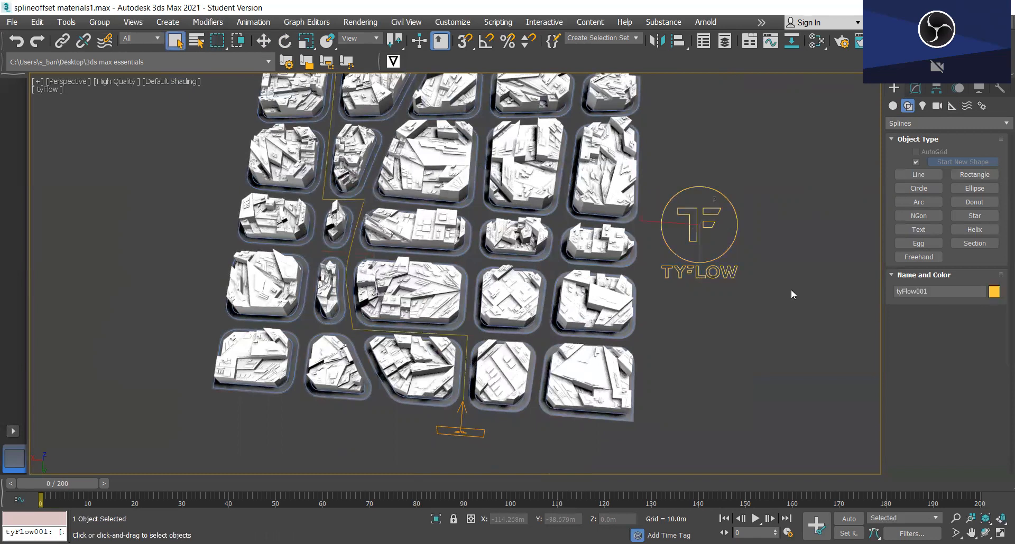
left_click(915, 88)
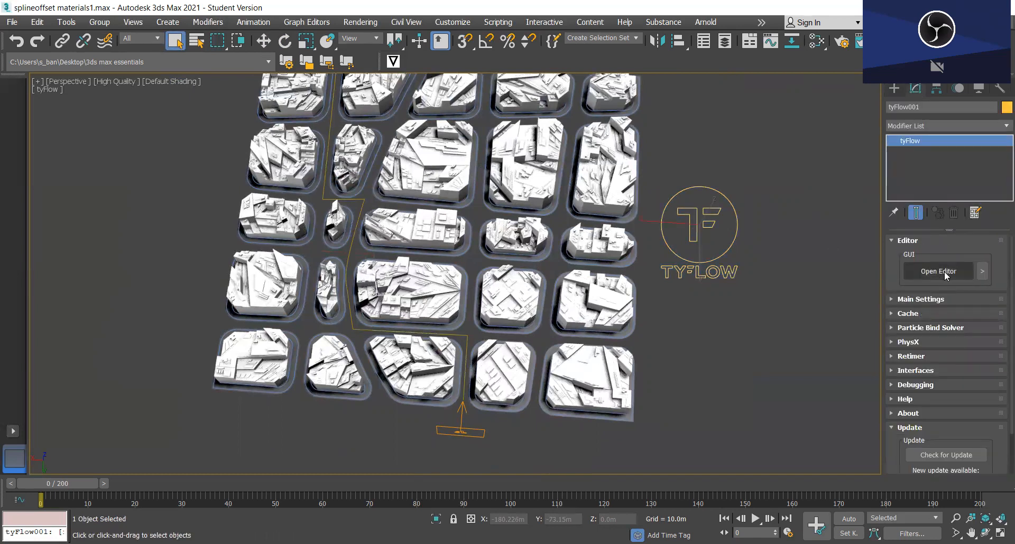
left_click(945, 274)
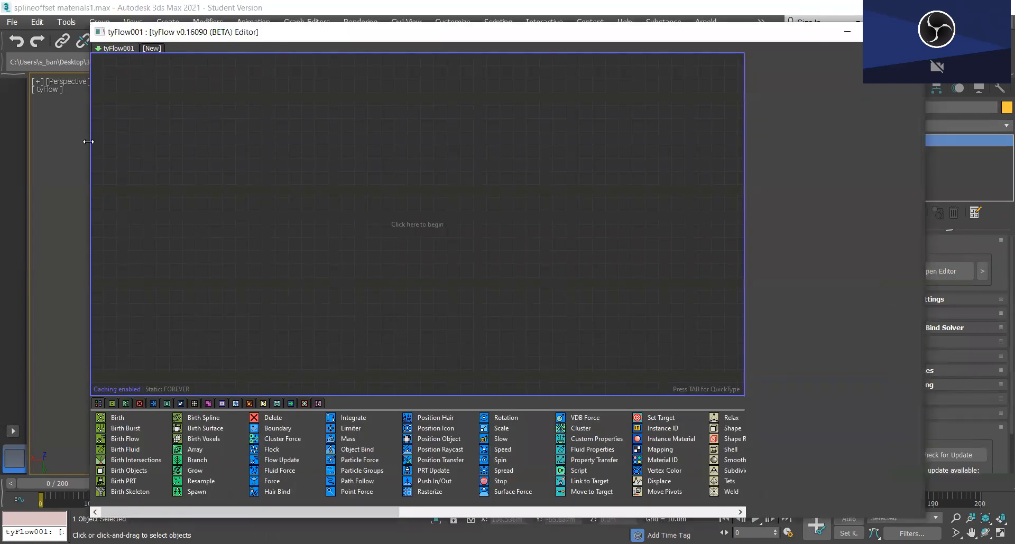
Resize and reposition the tyFlow editor window so that the city and the path spline stay visible beside it
left_click_drag(88, 141, 432, 141)
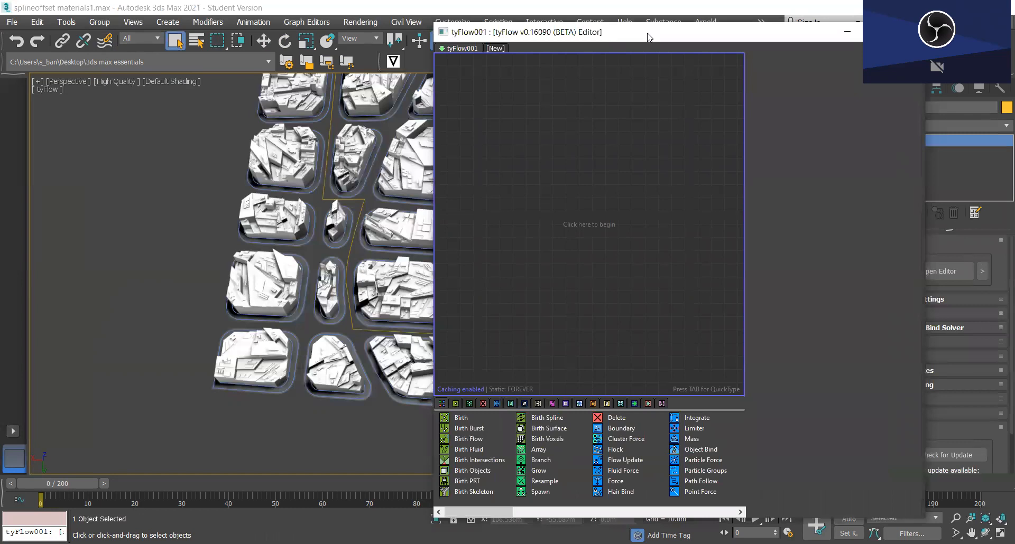
left_click_drag(649, 37, 729, 33)
scroll(269, 256, "up", 2)
scroll(269, 257, "down", 2)
middle_click_drag(313, 267, 236, 279)
scroll(178, 242, "up", 2)
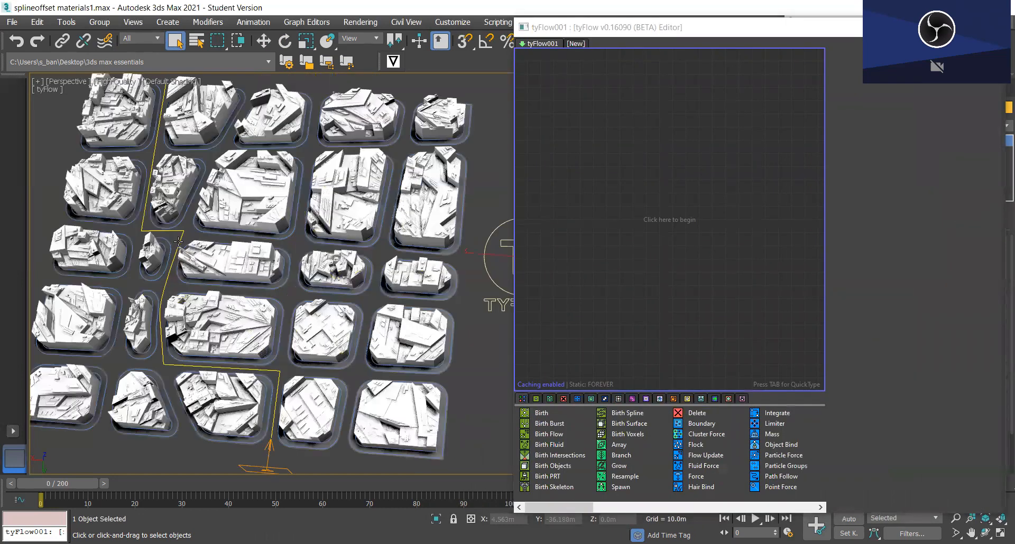
middle_click_drag(206, 248, 229, 253)
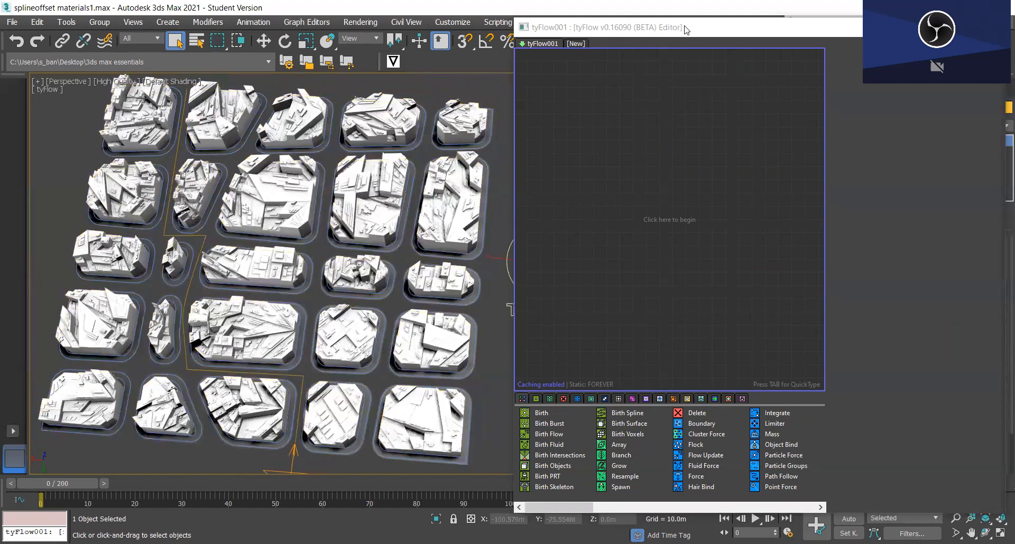
left_click_drag(655, 34, 625, 37)
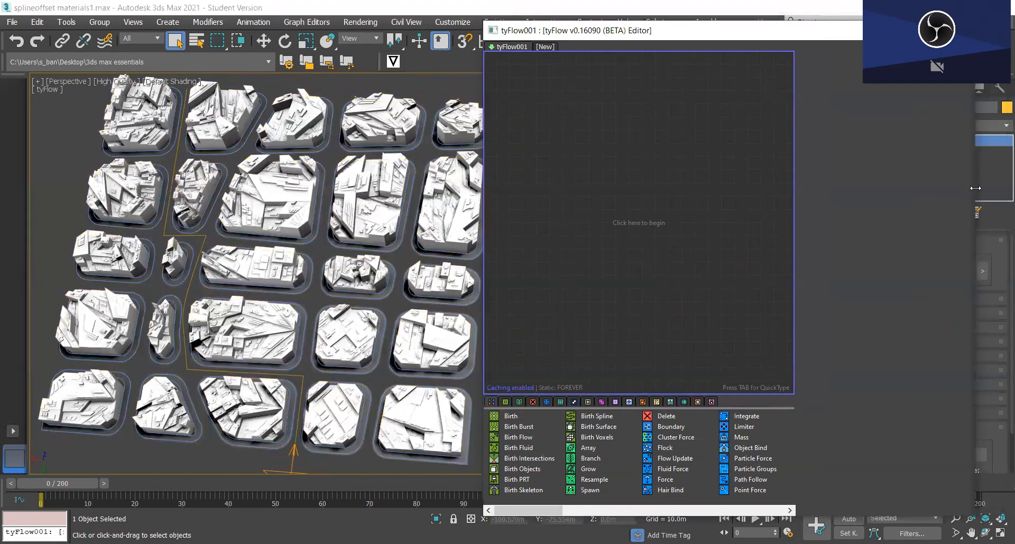
left_click_drag(975, 188, 1005, 188)
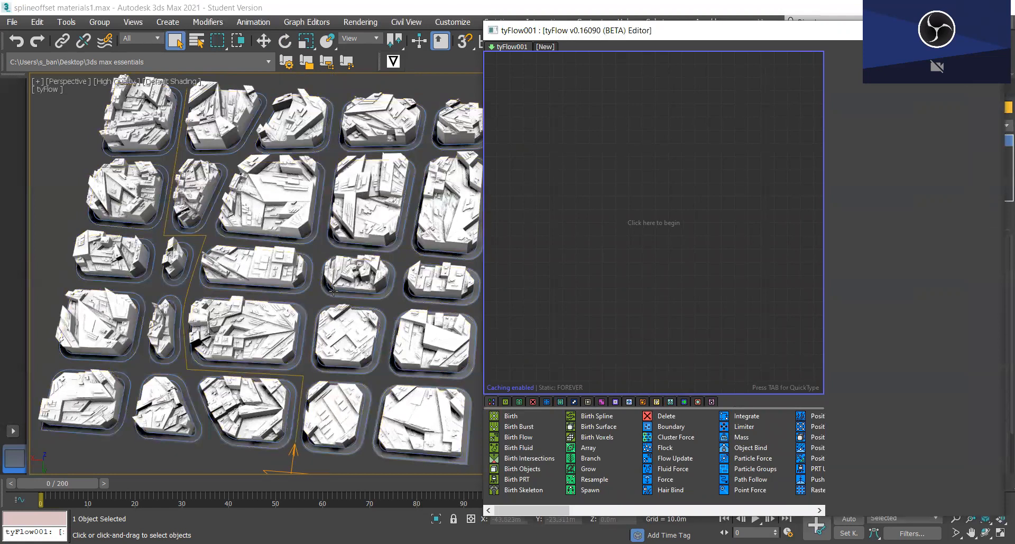
middle_click_drag(334, 292, 311, 260)
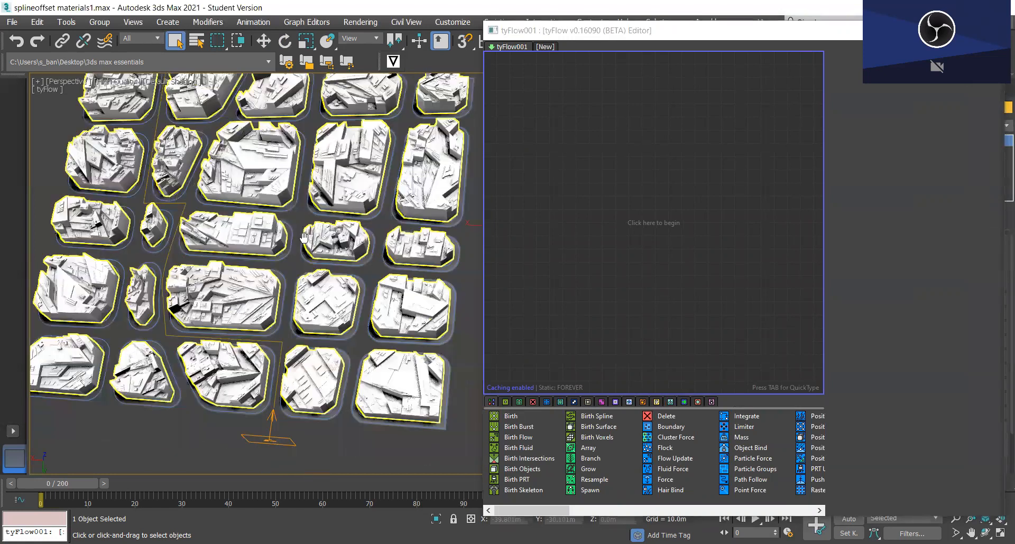
Create an event with a Birth operator in the empty flow, ending emission at frame 100 with 0.1 particles per frame
left_click(517, 417)
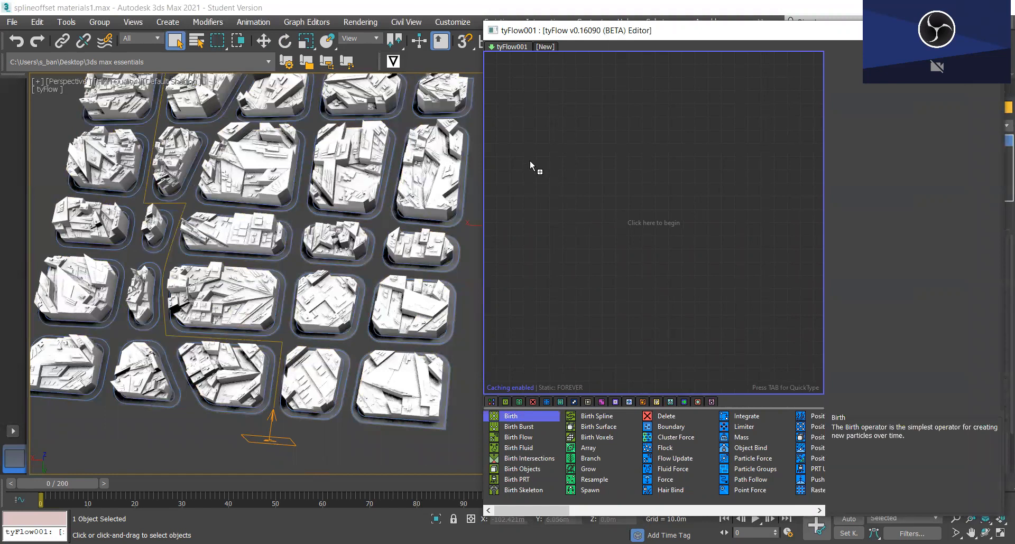
left_click_drag(530, 162, 531, 165)
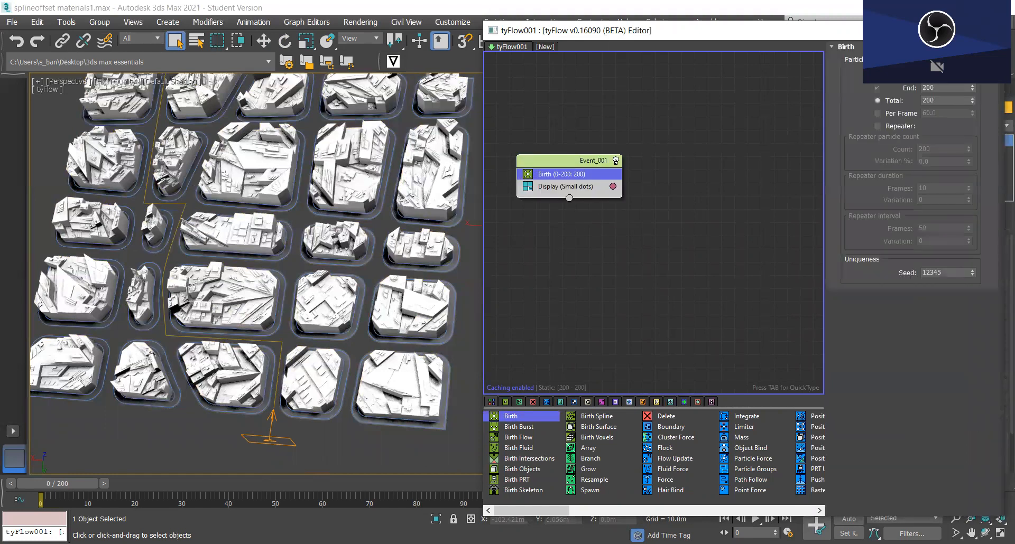
left_click_drag(942, 89, 919, 96)
type("100")
left_click(879, 113)
left_click(915, 113)
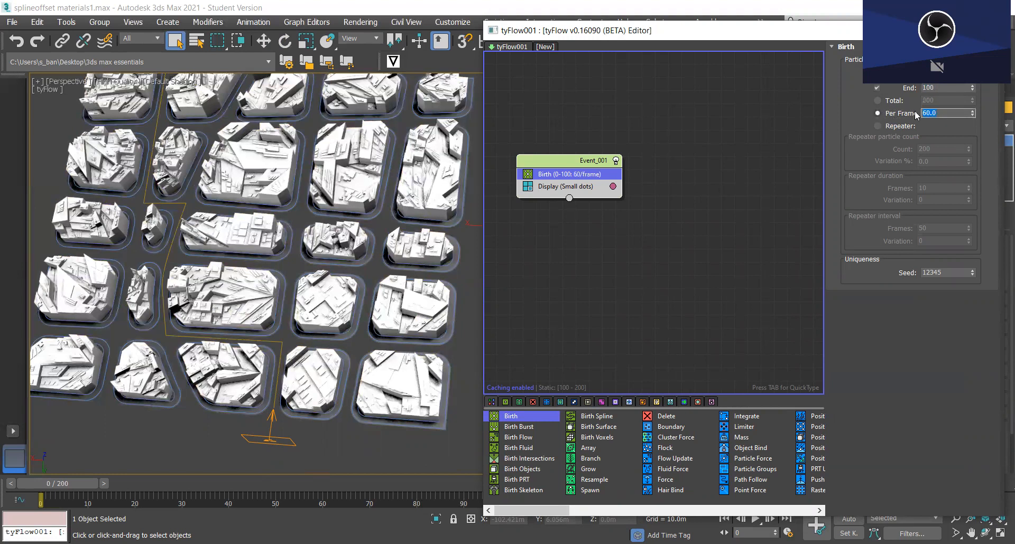
type("0.1")
Add a Position Icon operator below Birth in the first event and assign the scene's tyIcon as its emitter
left_click_drag(541, 509, 562, 507)
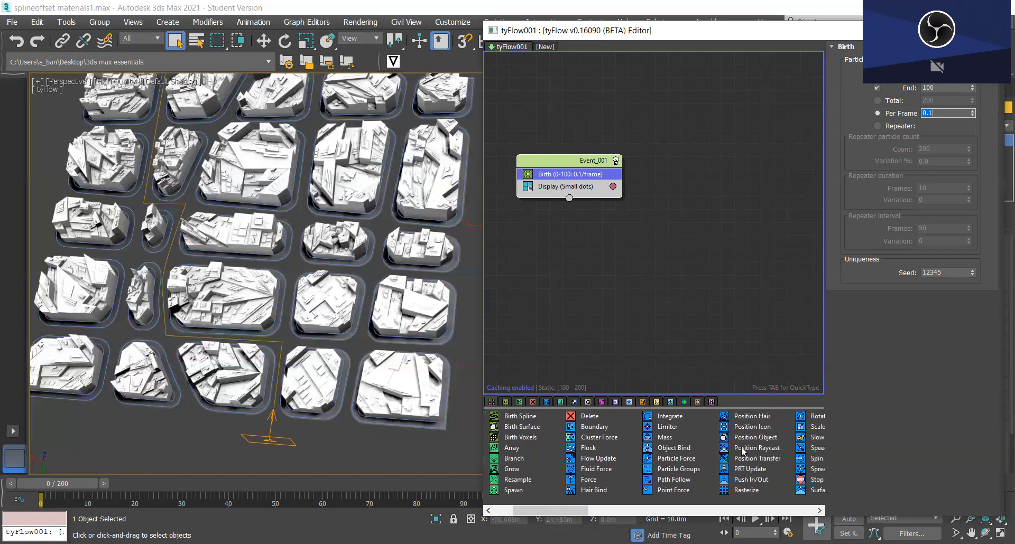
left_click(752, 428)
left_click_drag(769, 433, 556, 182)
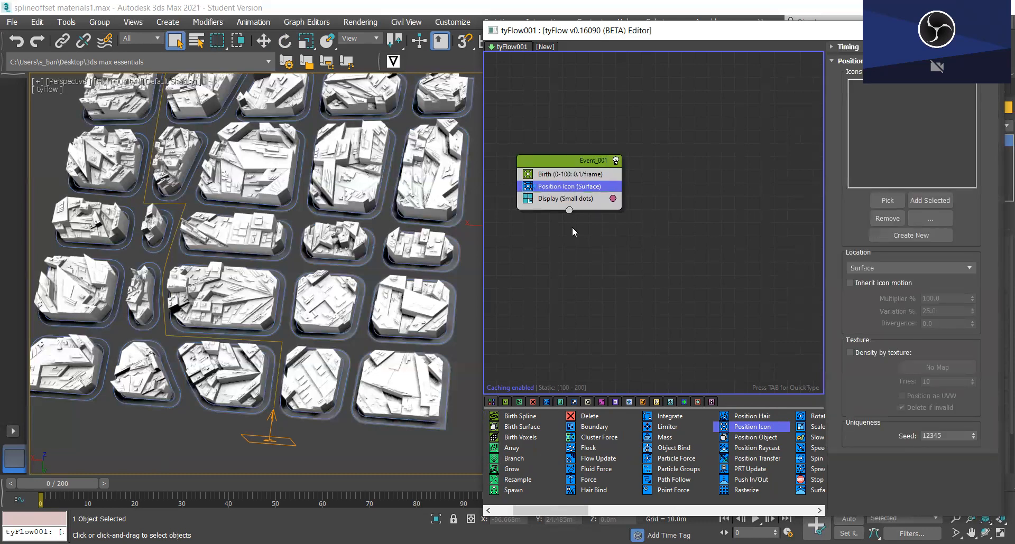
left_click(886, 201)
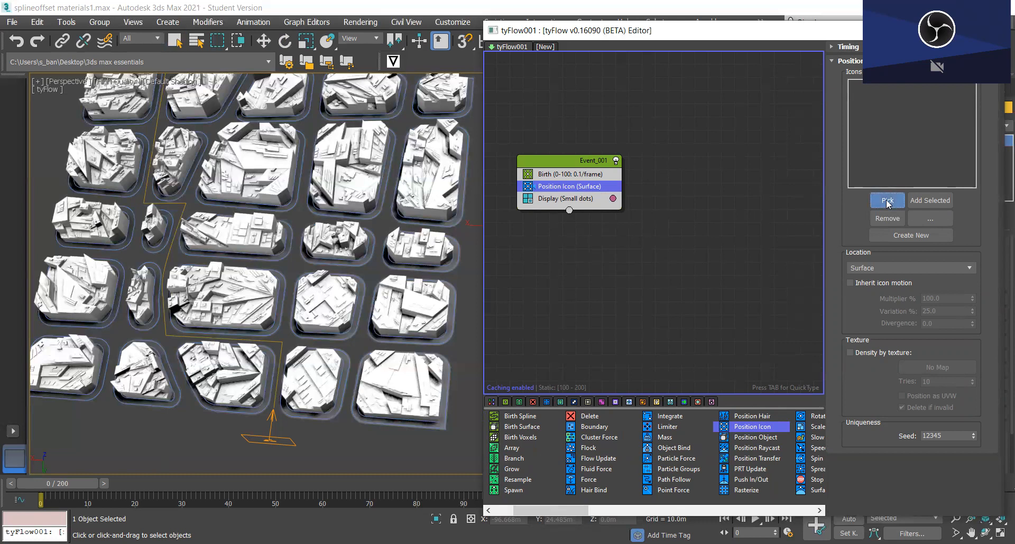
left_click(270, 441)
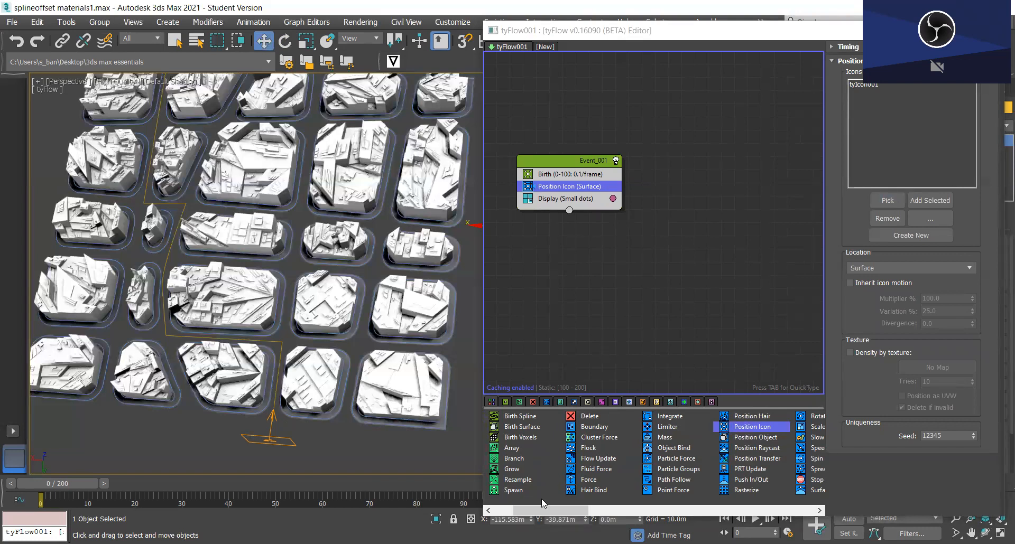
Add a Speed operator below Position Icon with direction Along Icon Arrow, assign the tyIcon to it, and scrub the timeline to preview
left_click_drag(561, 518, 599, 517)
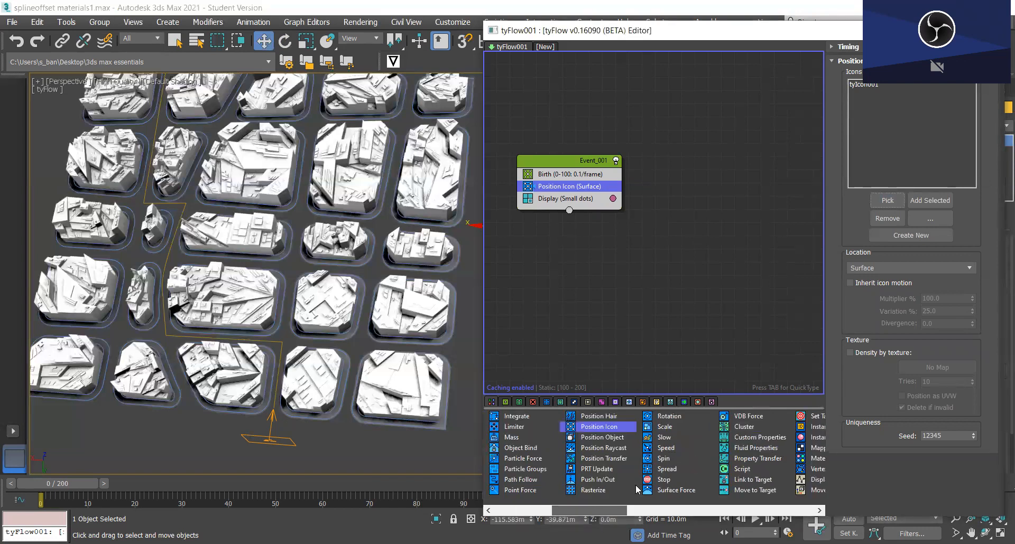
left_click_drag(638, 361, 548, 198)
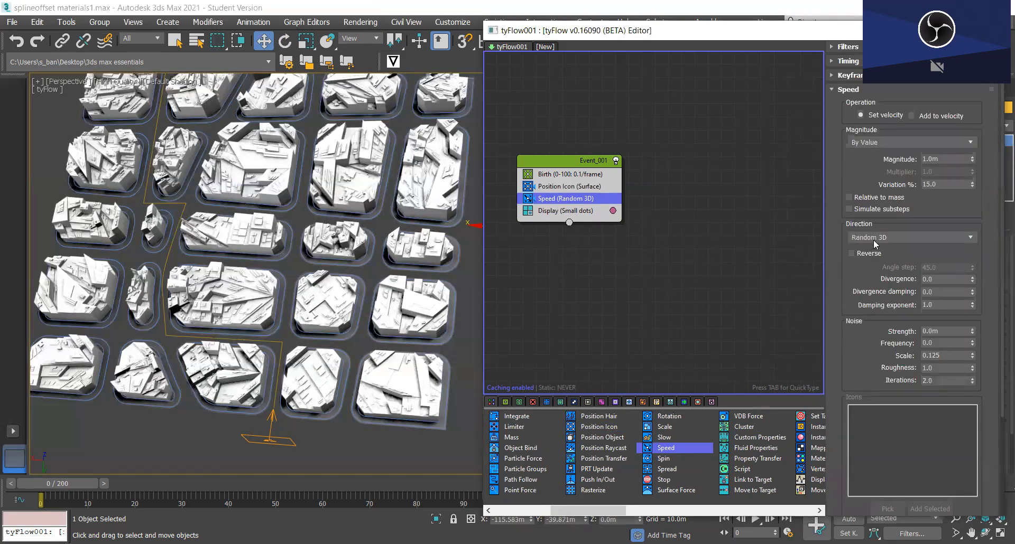
left_click(971, 237)
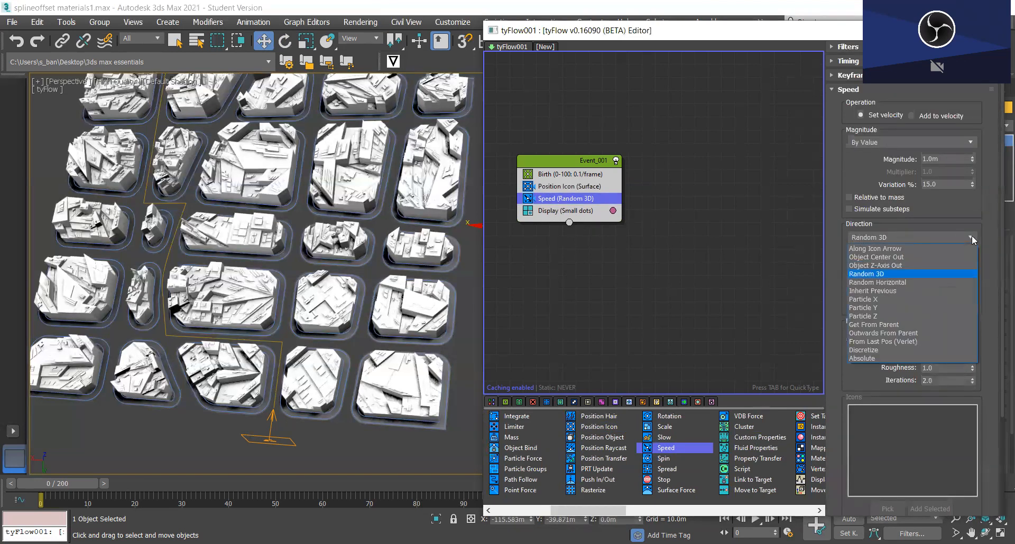
left_click(901, 250)
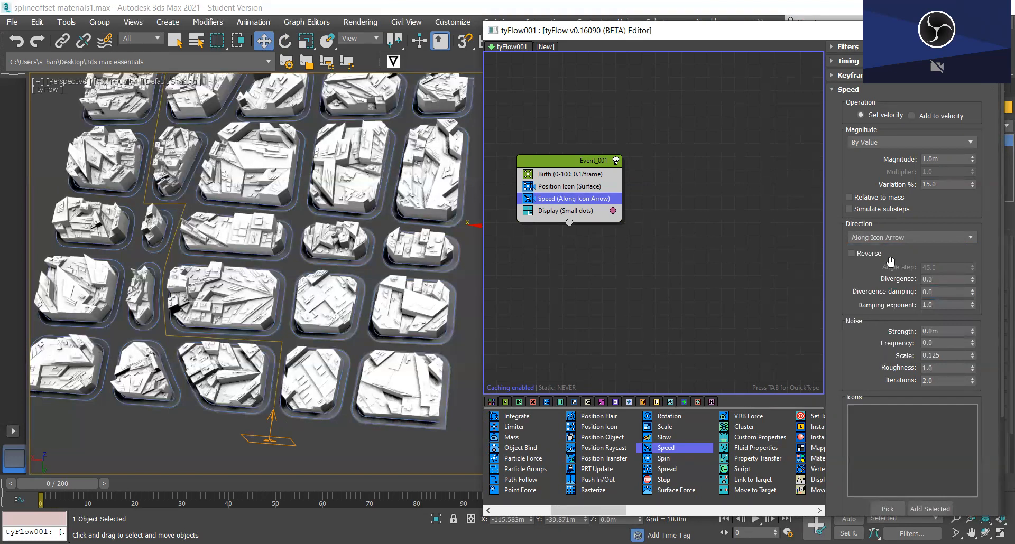
scroll(843, 379, "down", 1)
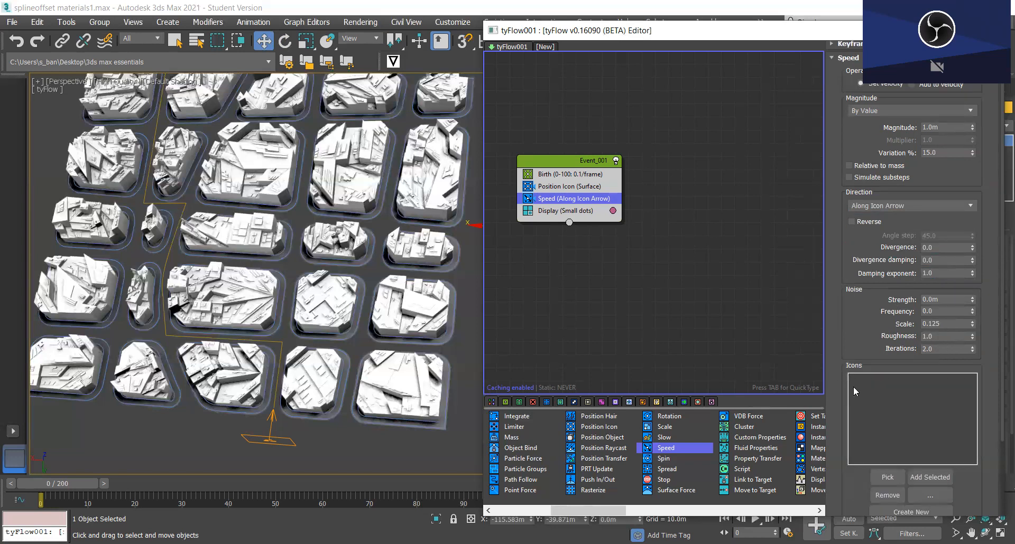
left_click(887, 477)
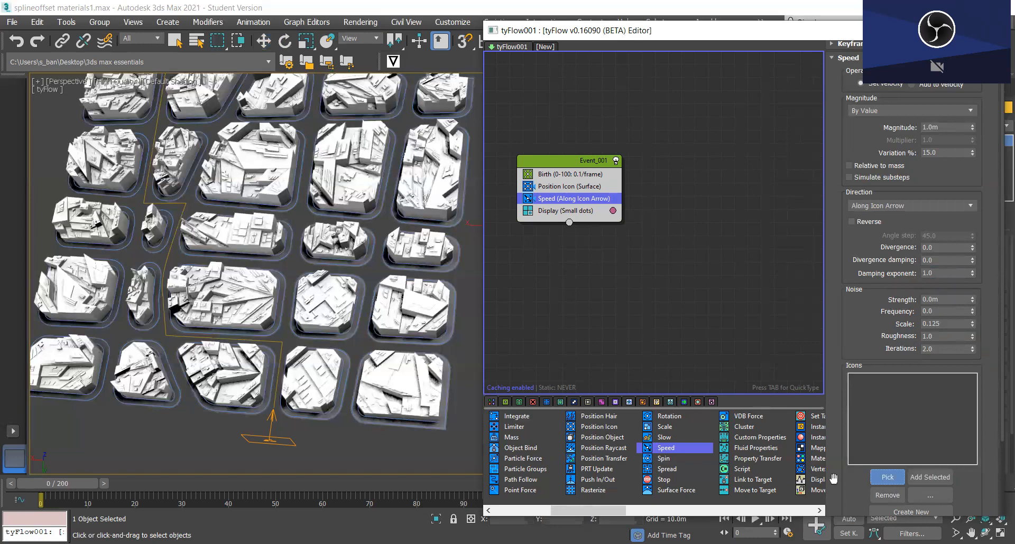
left_click(276, 440)
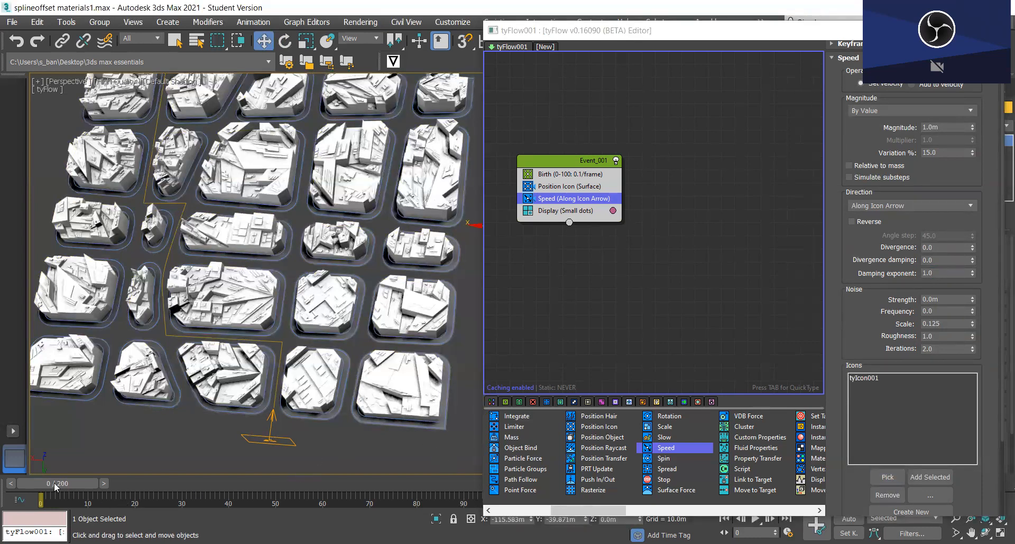
mouse_move(64, 484)
left_mouse_down()
mouse_move(472, 508)
mouse_move(169, 512)
mouse_move(459, 510)
mouse_move(138, 499)
mouse_move(32, 464)
left_mouse_up()
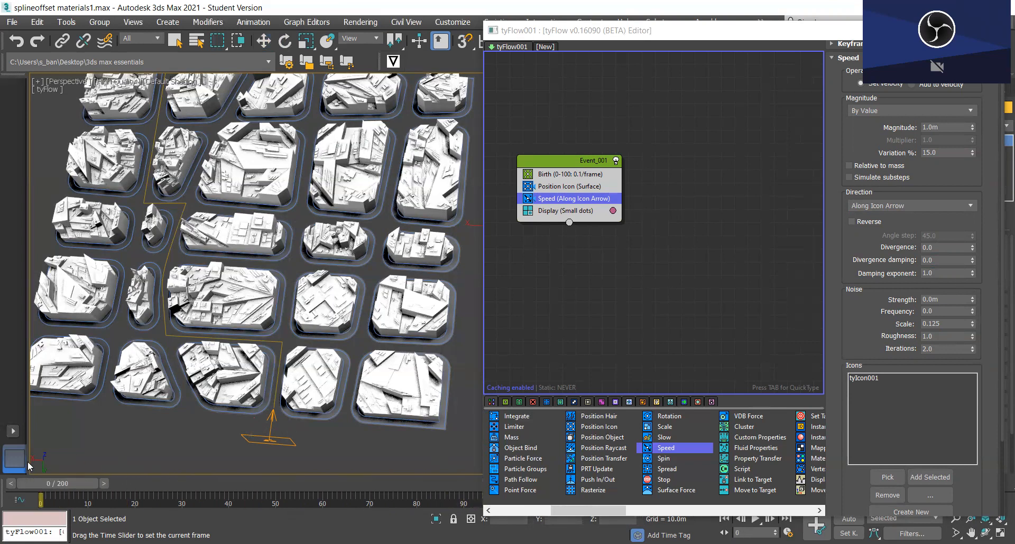
key("w")
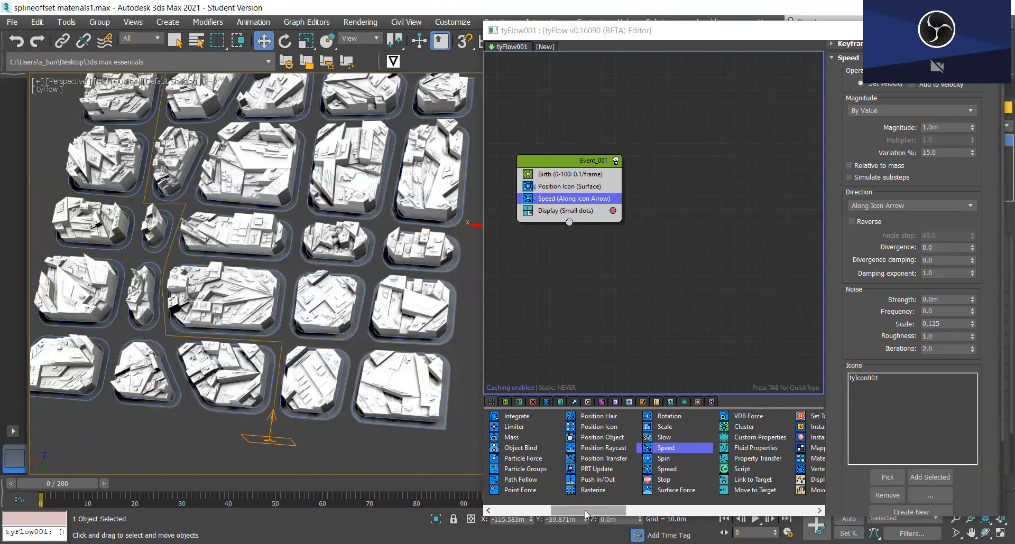
Add a Shape operator below Speed and set its mesh type to the 3D shape Sphere (LowRes)
left_click_drag(586, 515, 616, 513)
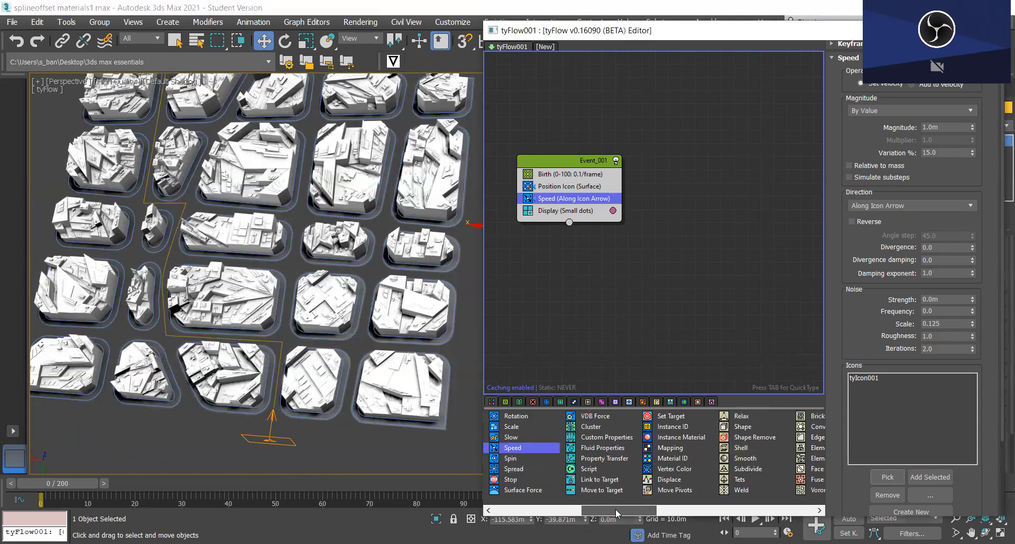
left_click_drag(762, 429, 562, 206)
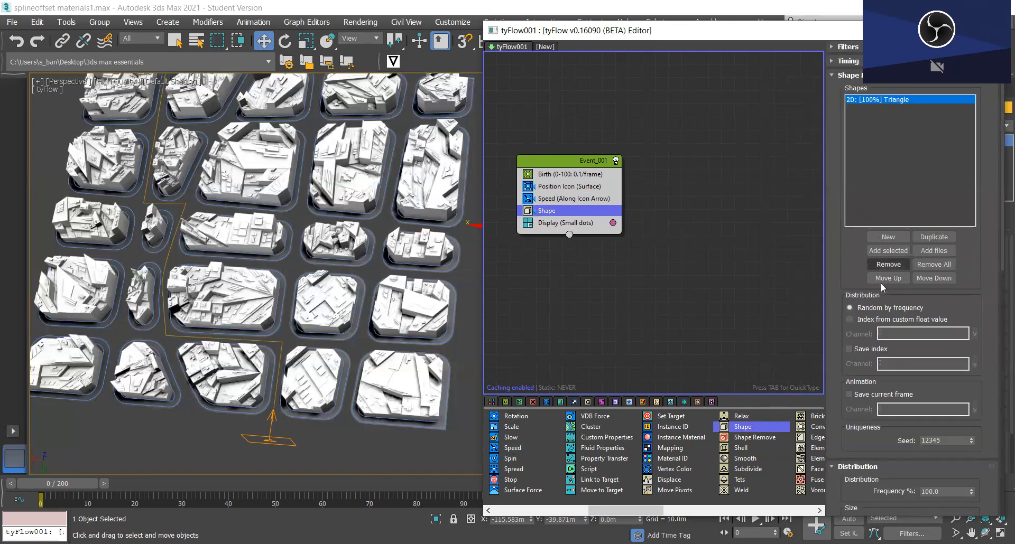
scroll(881, 285, "down", 5)
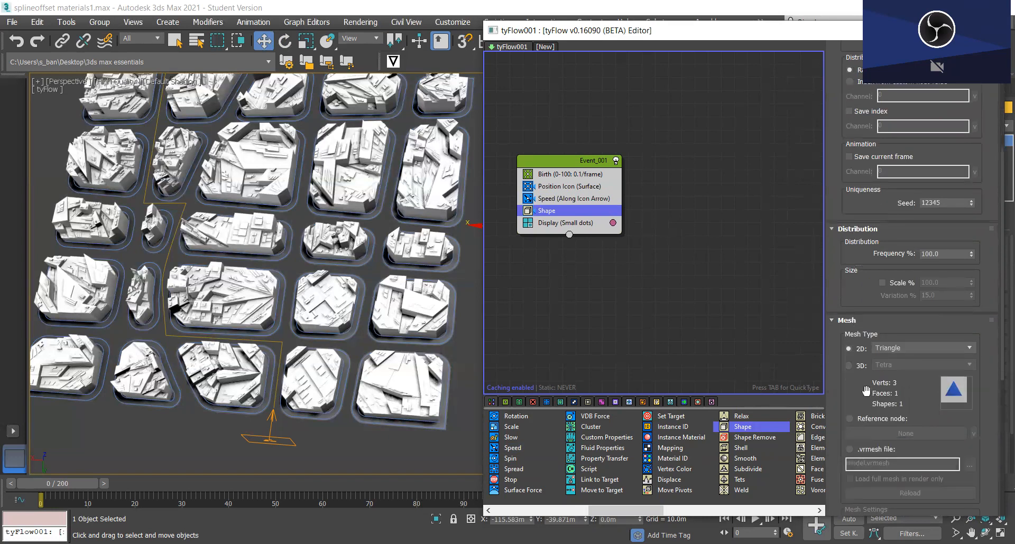
left_click(848, 365)
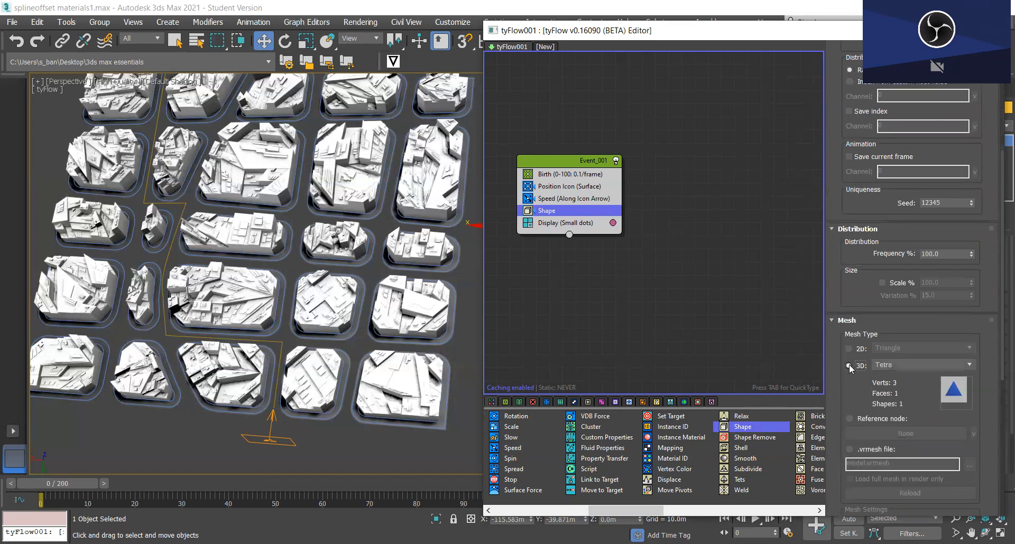
left_click(970, 362)
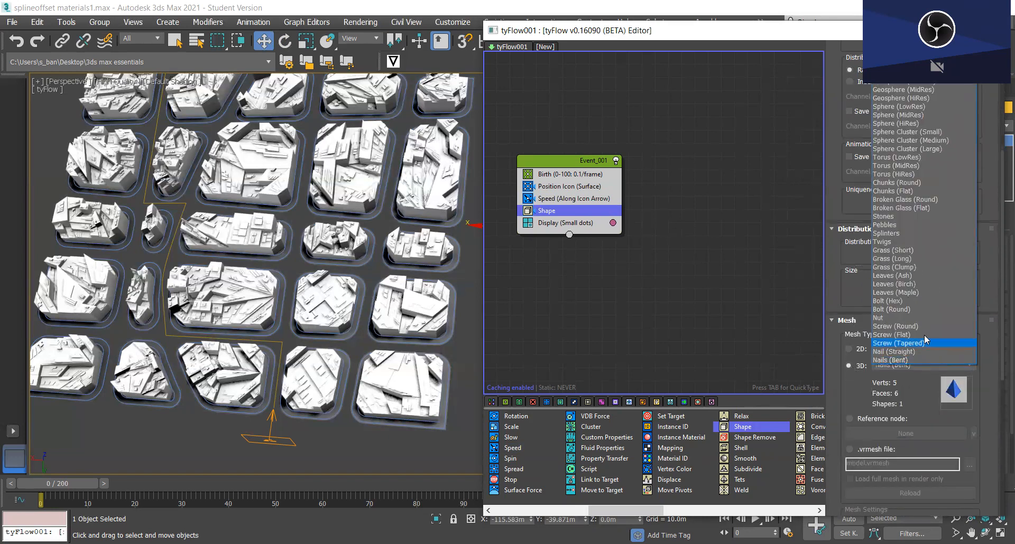
left_click(918, 108)
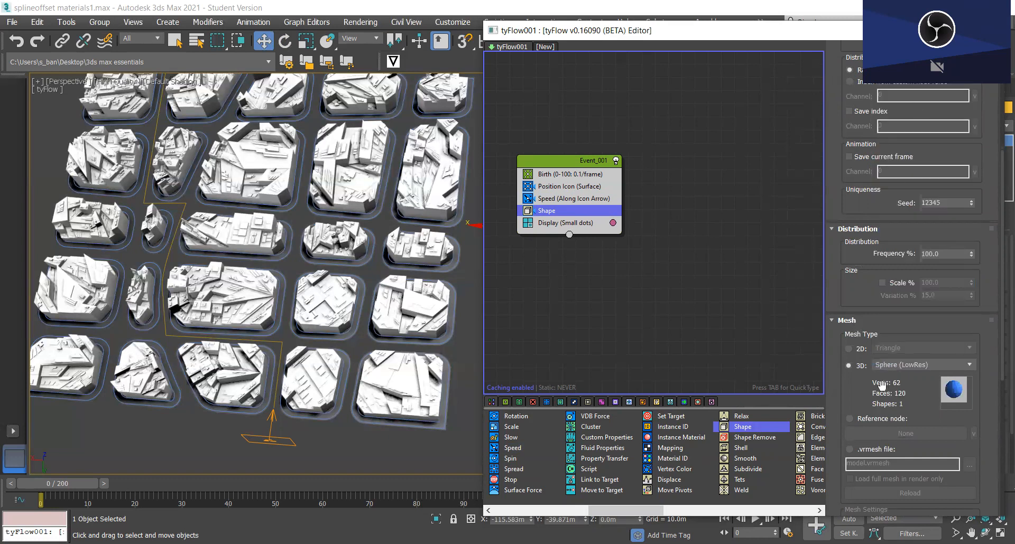
scroll(847, 393, "down", 4)
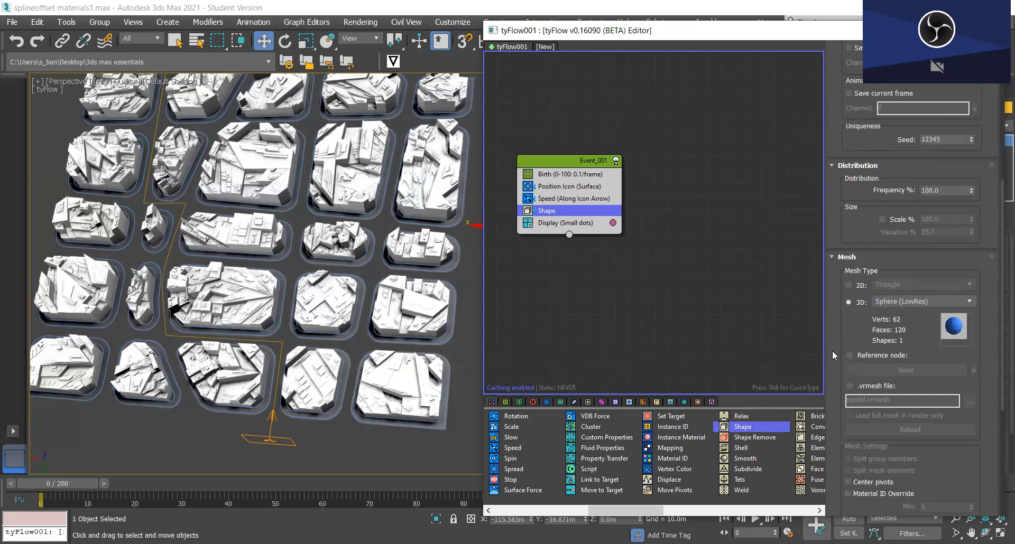
Enable the Shape operator's size scaling and set the scale to 200%
scroll(839, 365, "up", 5)
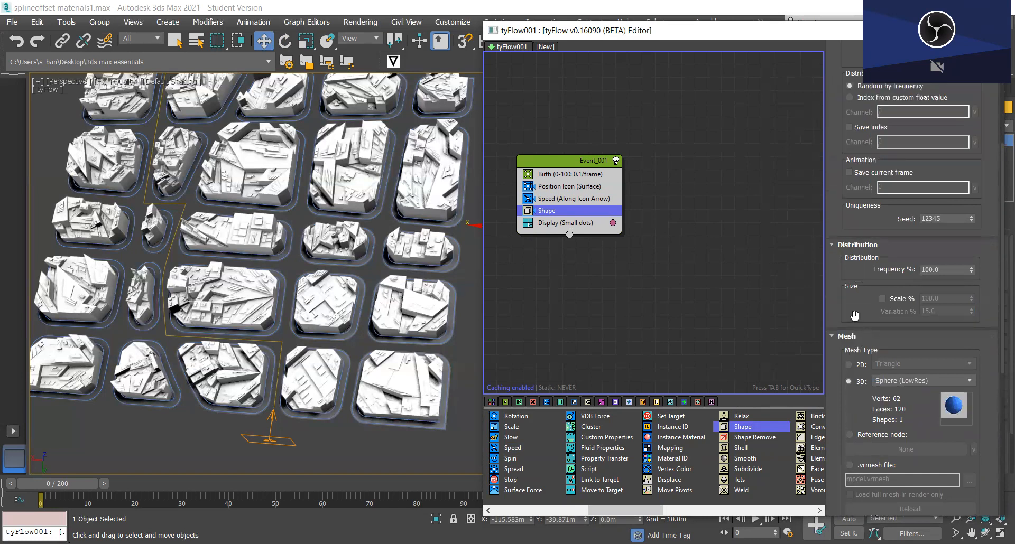
left_click(882, 299)
left_click(925, 298)
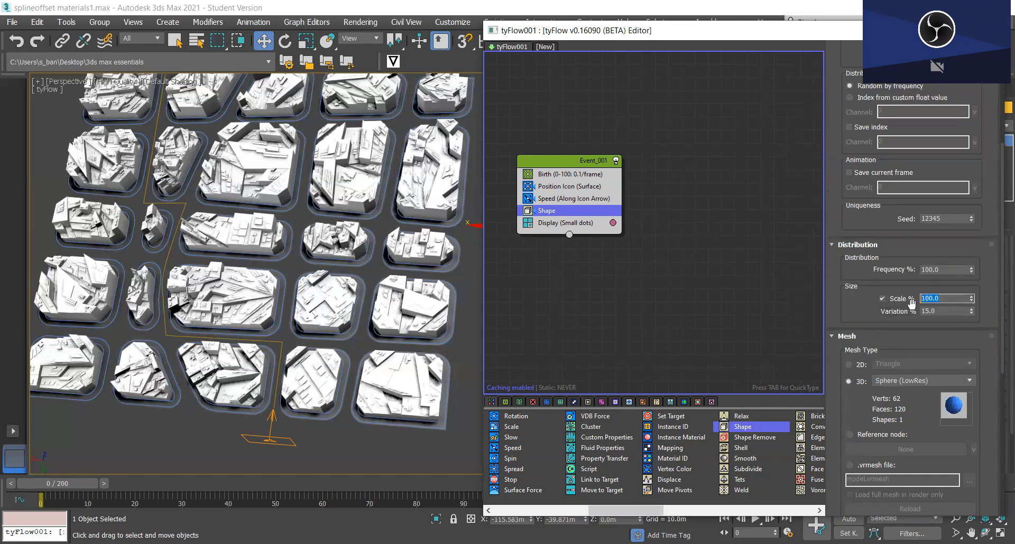
type("200")
key("Return")
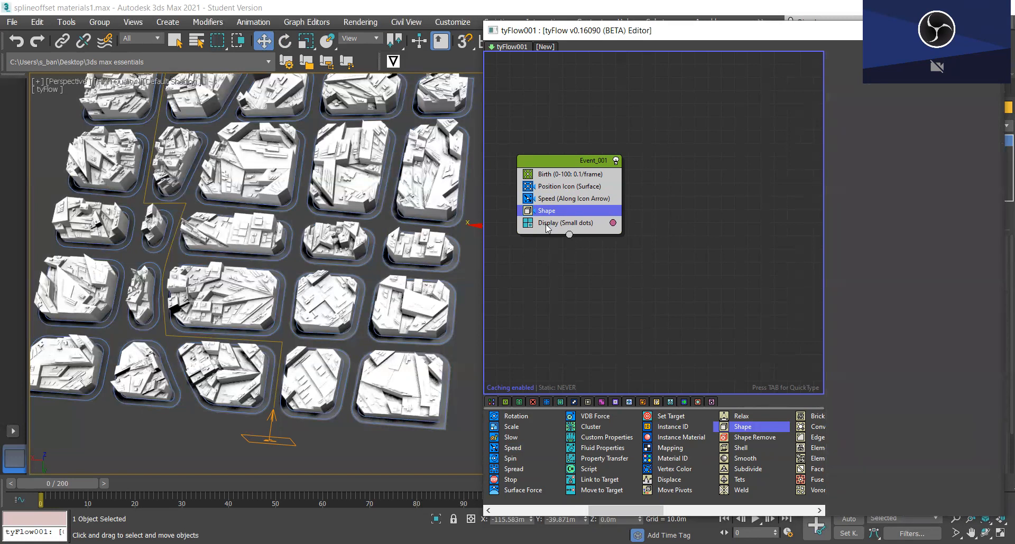
Set the first event's Display operator to Geometry and scrub the timeline to preview the emitted spheres
left_click(549, 224)
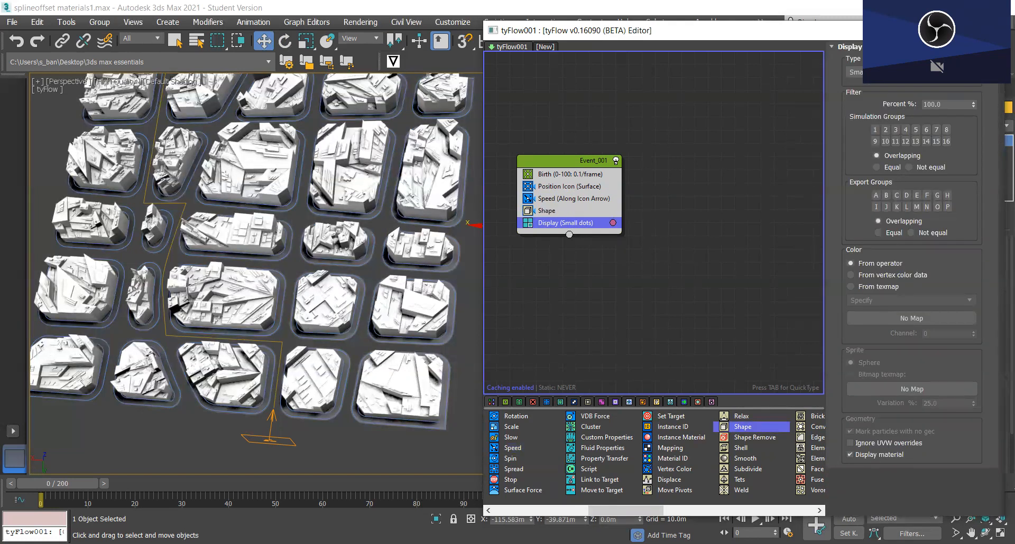
left_click(960, 72)
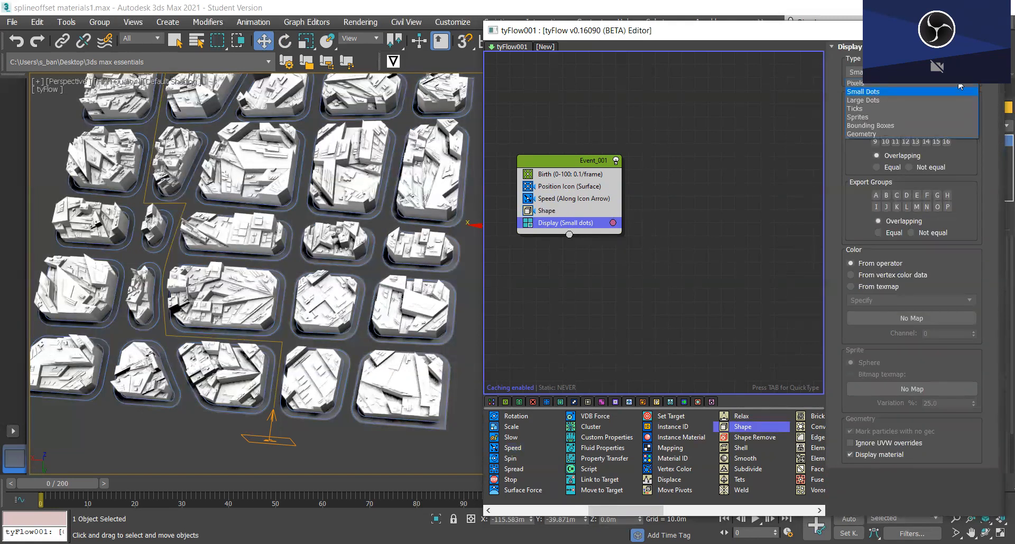
left_click(852, 134)
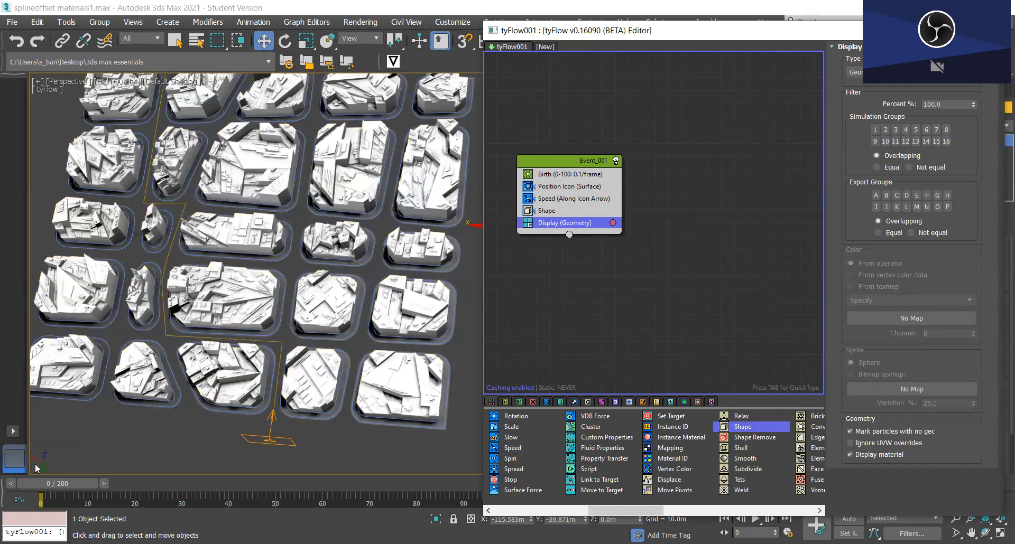
left_click_drag(52, 479, 41, 501)
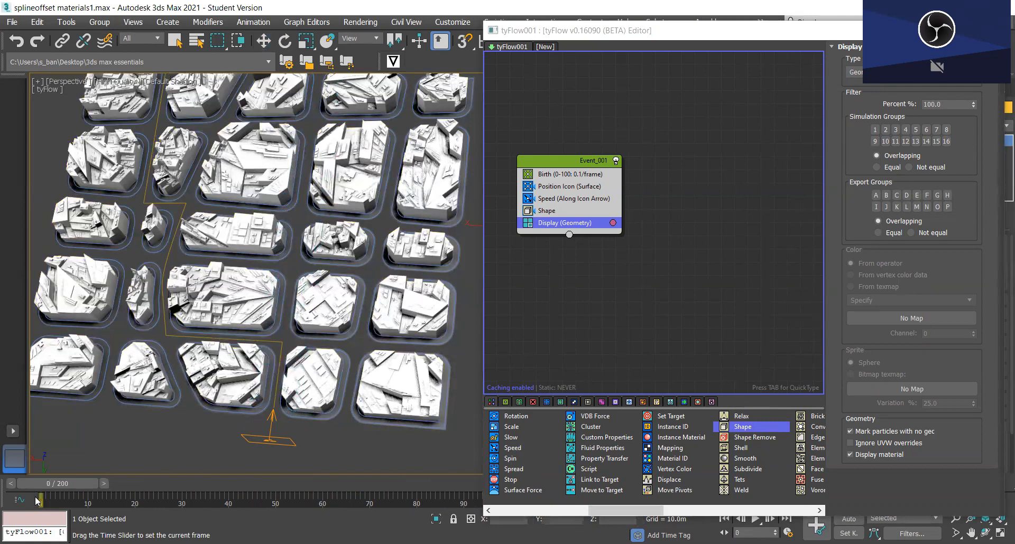
mouse_move(59, 483)
left_mouse_down()
mouse_move(394, 485)
mouse_move(295, 495)
mouse_move(164, 482)
mouse_move(42, 487)
left_mouse_up()
key("w")
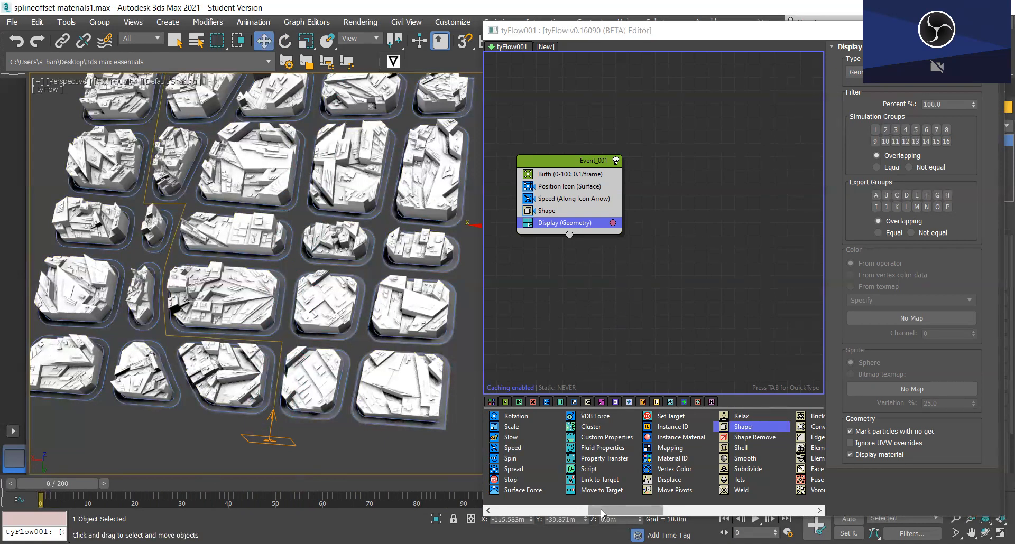
Create a separate second event with a Path Follow operator and assign the street path spline as its shape
left_click_drag(601, 511, 541, 520)
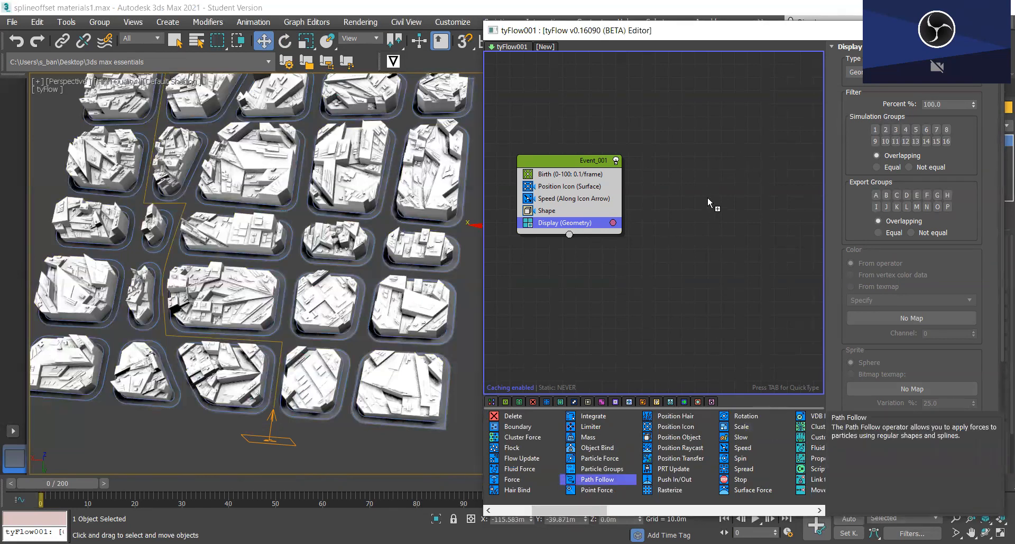
left_click_drag(714, 250, 732, 206)
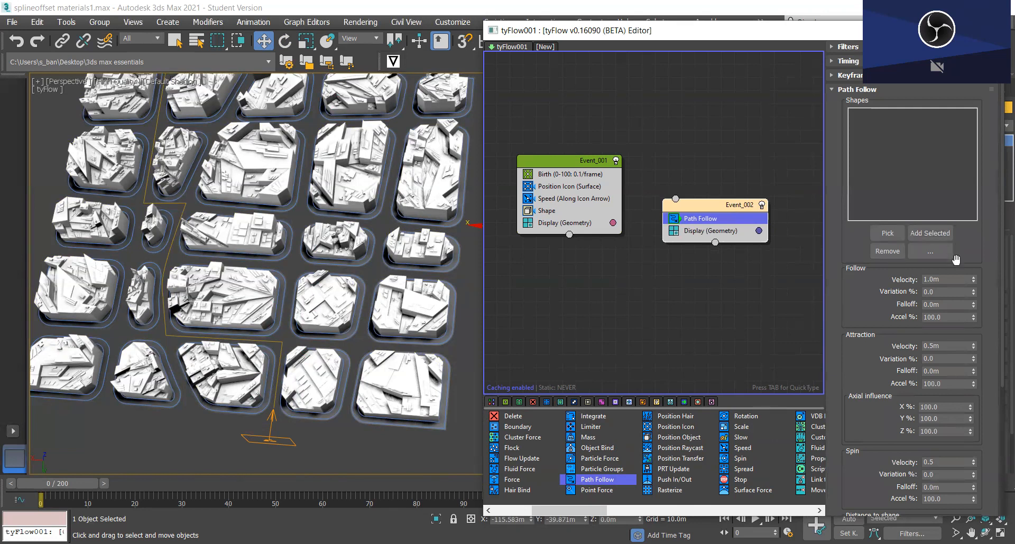
left_click(887, 234)
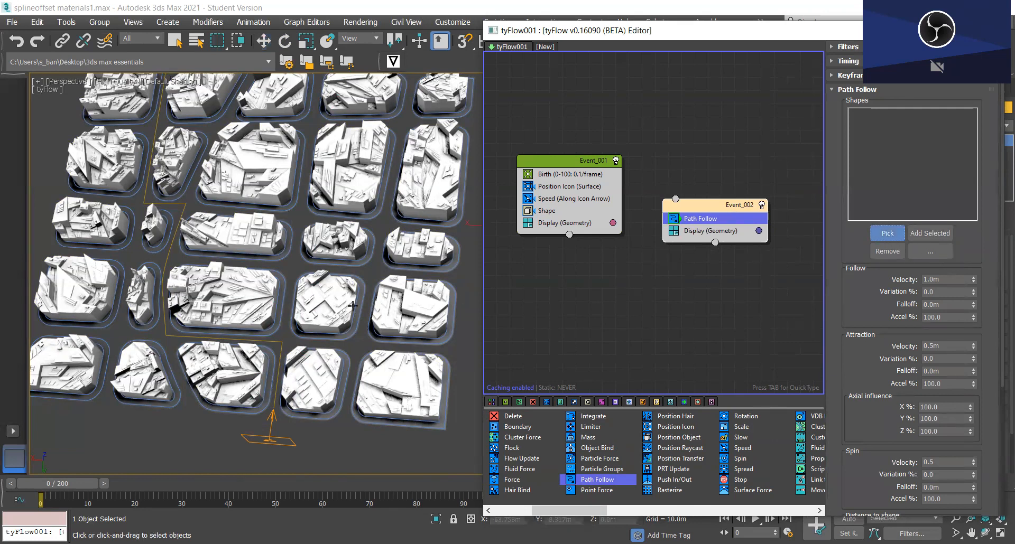
left_click(275, 390)
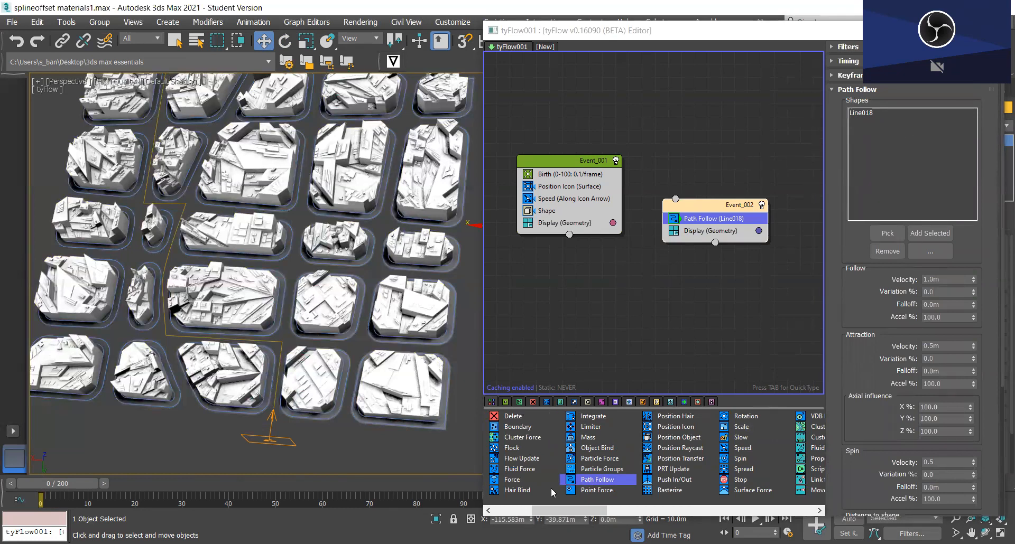
Add a Send Out operator between Shape and Display in the first event
left_click_drag(591, 513, 761, 509)
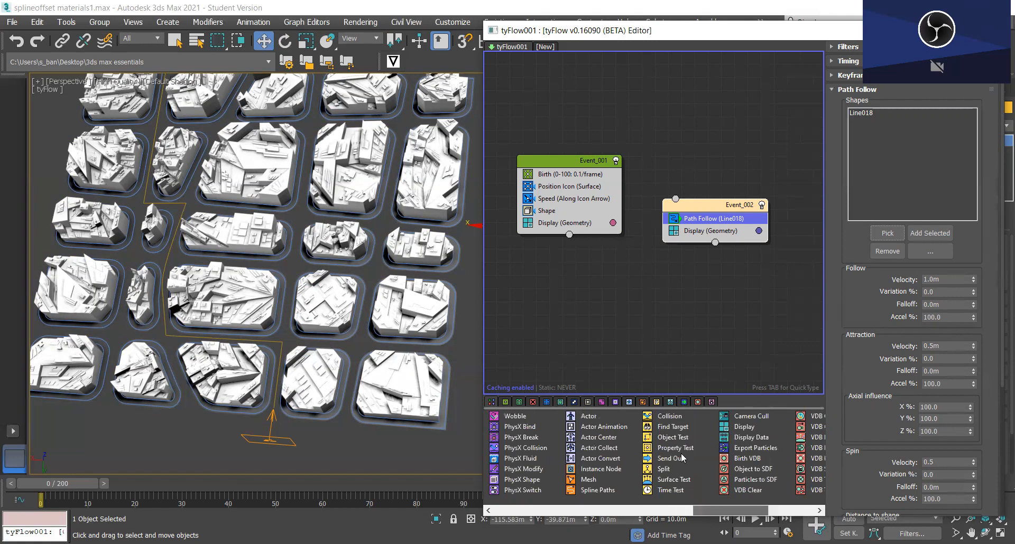
left_click_drag(681, 458, 548, 221)
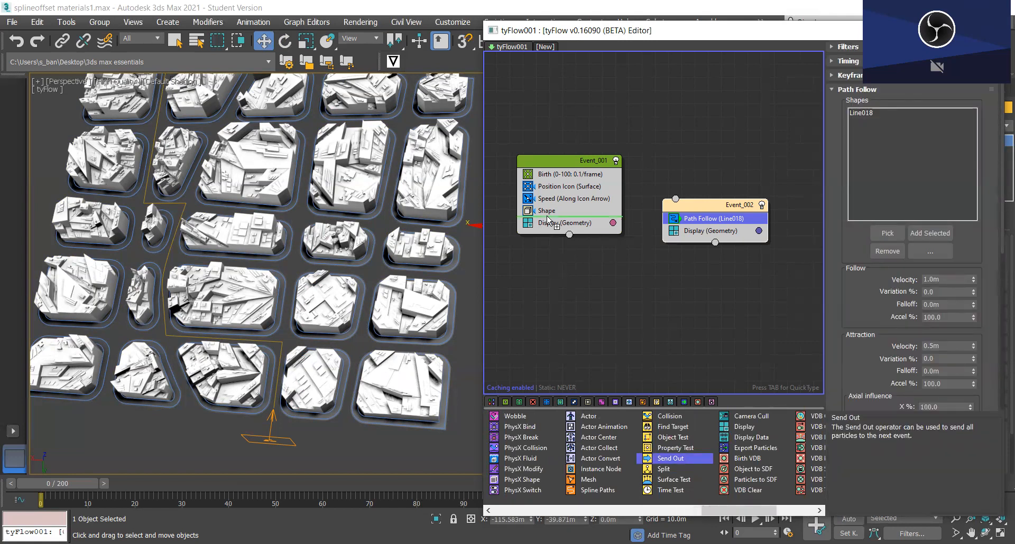
left_click_drag(548, 221, 548, 221)
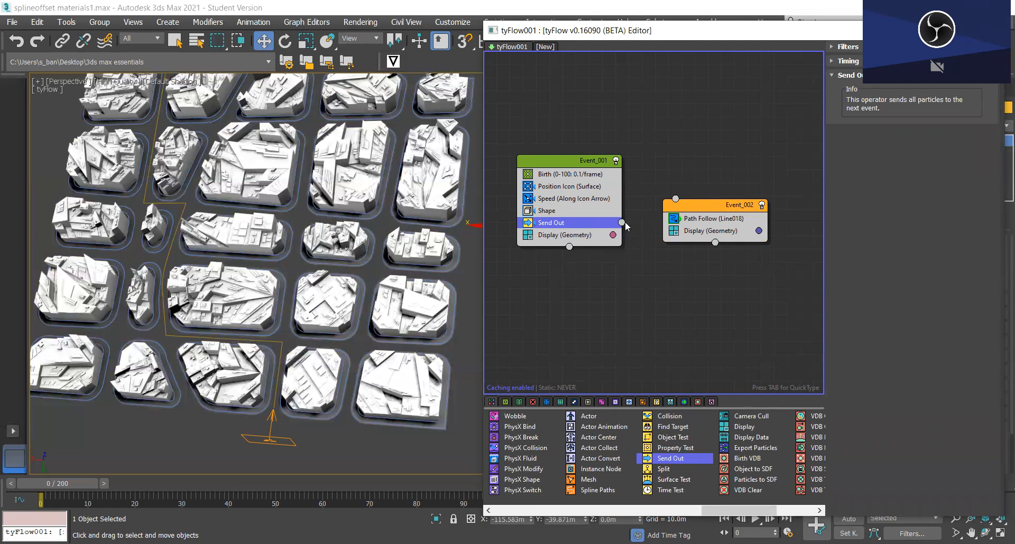
Move the second event further down and connect the Send Out operator's output to that event's input
left_click_drag(720, 208, 737, 242)
left_click(674, 224)
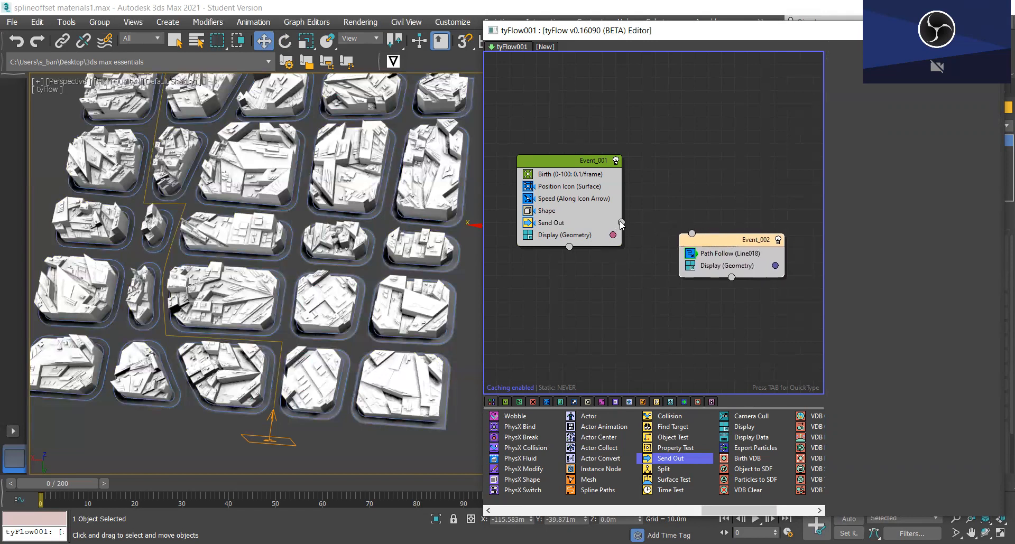
left_click_drag(622, 224, 693, 234)
left_click_drag(692, 234, 692, 233)
Scrub the timeline to preview the spheres passing into the Path Follow event, and return to frame 0
left_click_drag(648, 30, 660, 18)
left_click_drag(48, 485, 594, 504)
left_click_drag(549, 493, 45, 497)
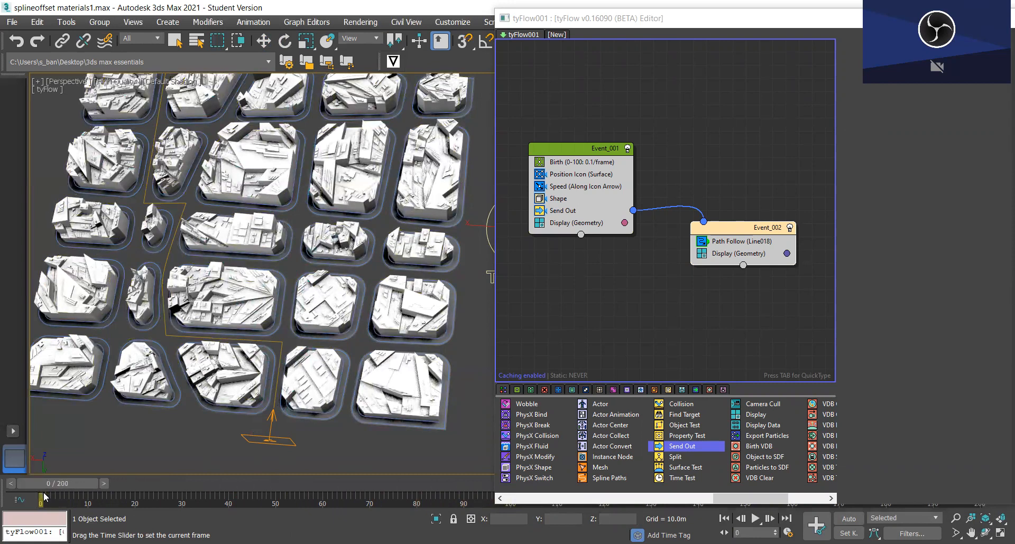
key("w")
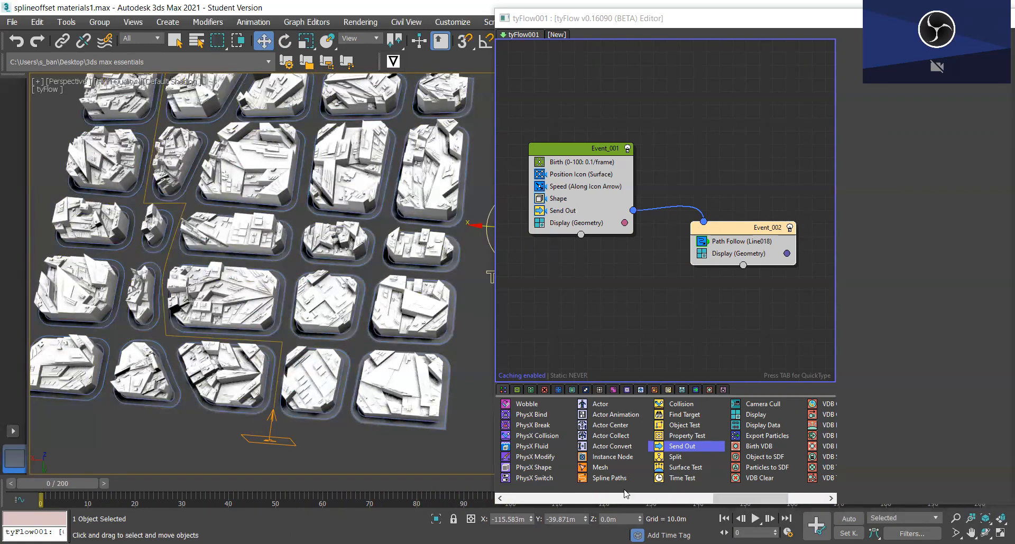
Add a Slow operator above Path Follow in the second event and set its X, Y and Z velocity to 95%
left_click_drag(742, 496, 582, 502)
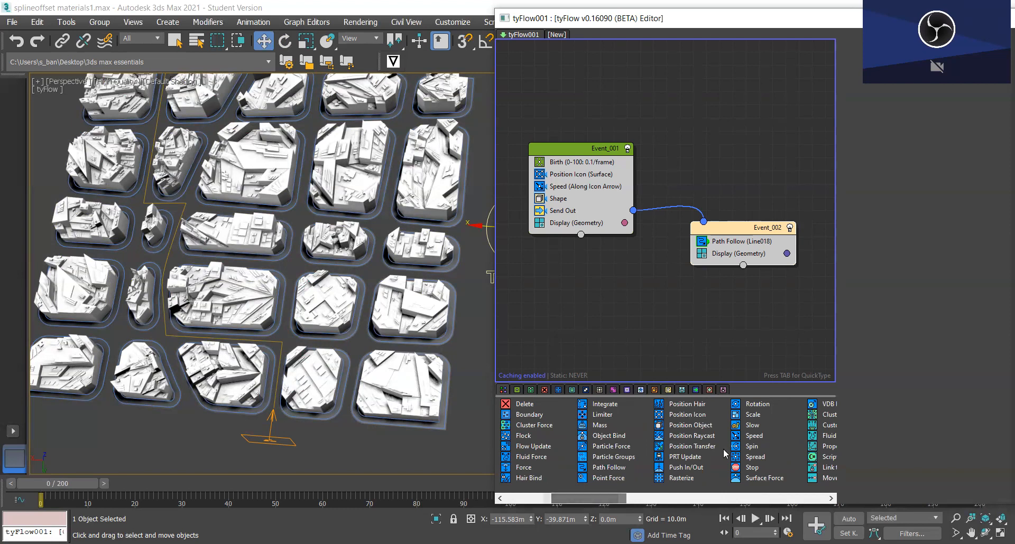
left_click_drag(749, 288, 745, 239)
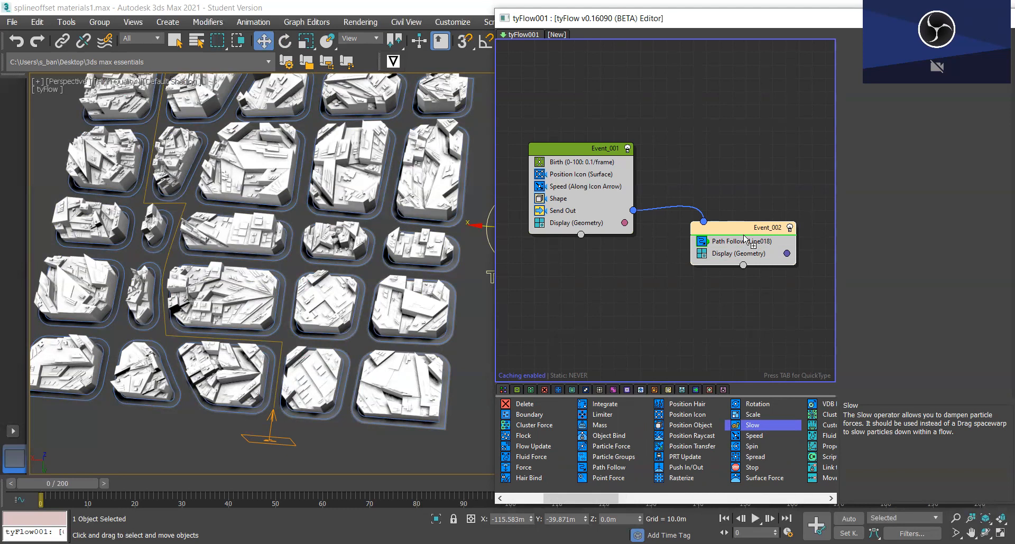
left_click_drag(744, 239, 744, 240)
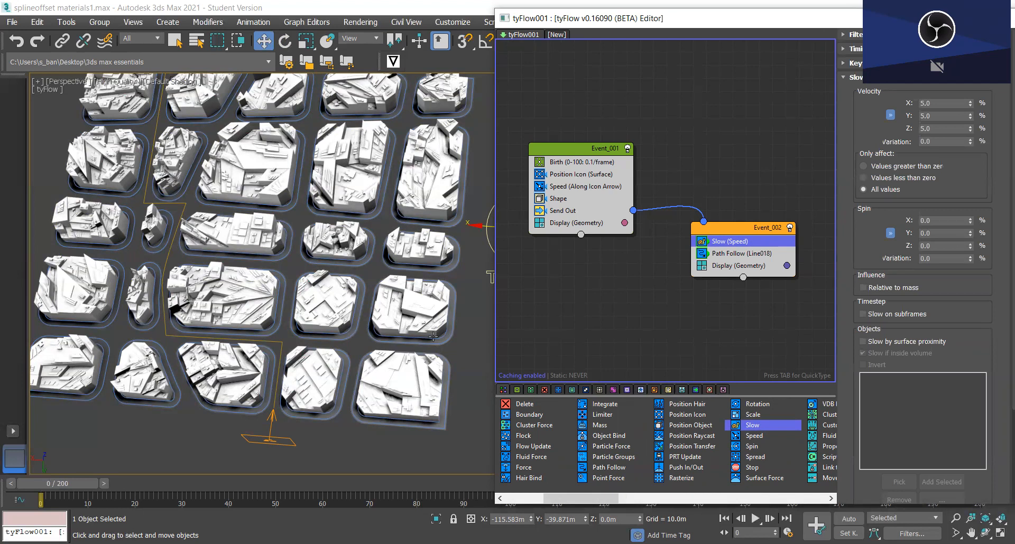
mouse_move(44, 485)
left_mouse_down()
mouse_move(448, 461)
mouse_move(165, 443)
mouse_move(91, 449)
mouse_move(59, 471)
mouse_move(37, 470)
left_mouse_up()
key("w")
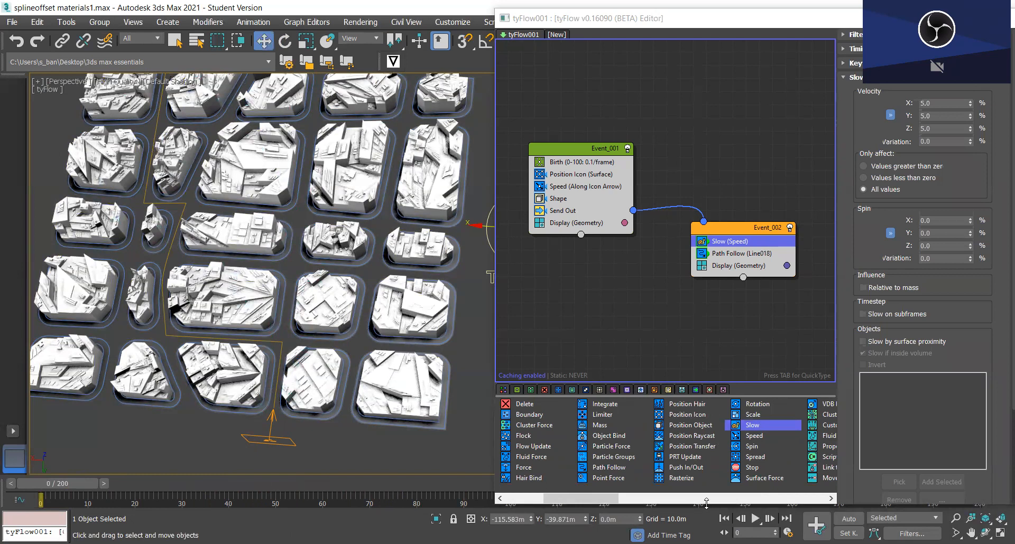
double_click(940, 103)
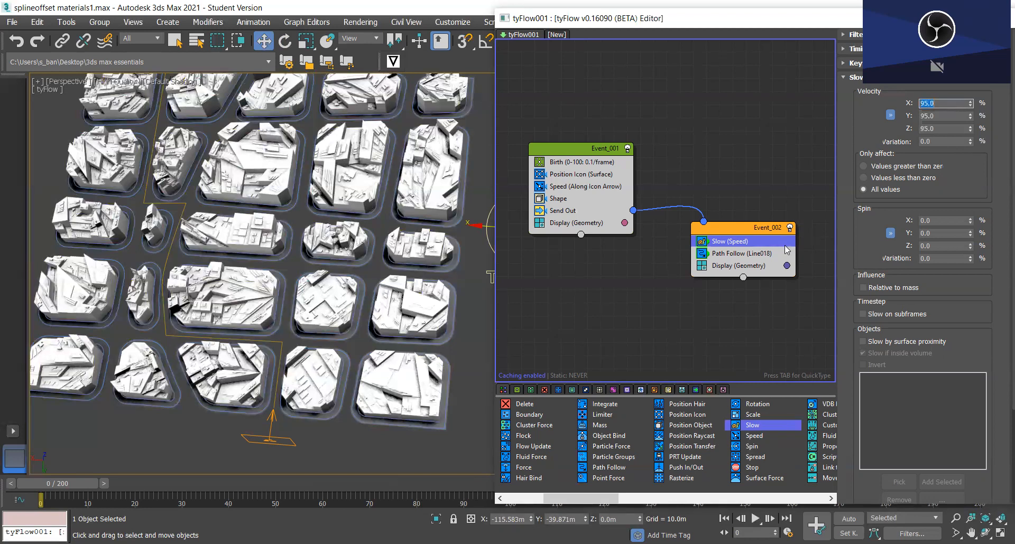
Scrub the timeline to frame 106 to check how the slowed spheres follow the path, and put the tyFlow editor away
left_click_drag(733, 22, 773, 15)
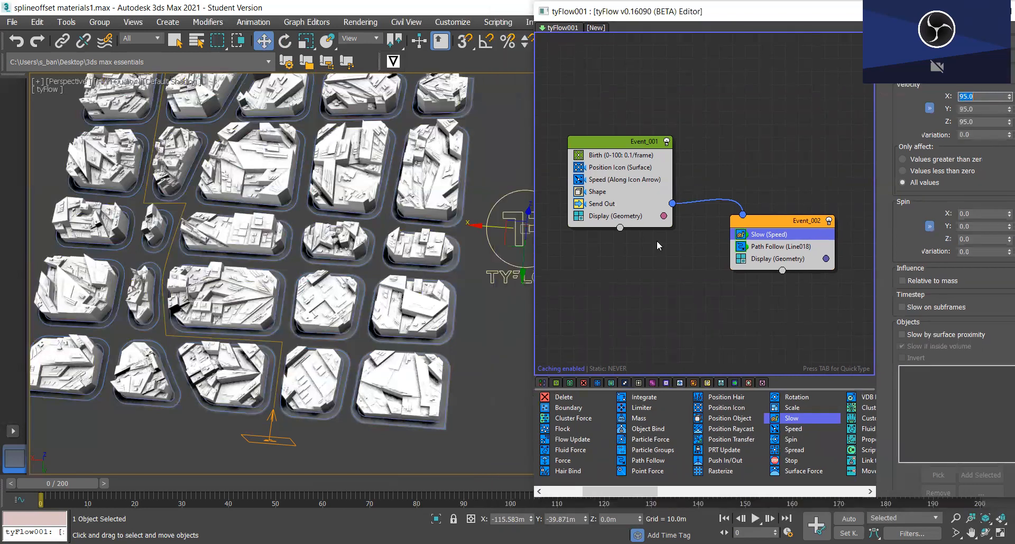
left_click_drag(51, 487, 534, 430)
left_click(353, 442)
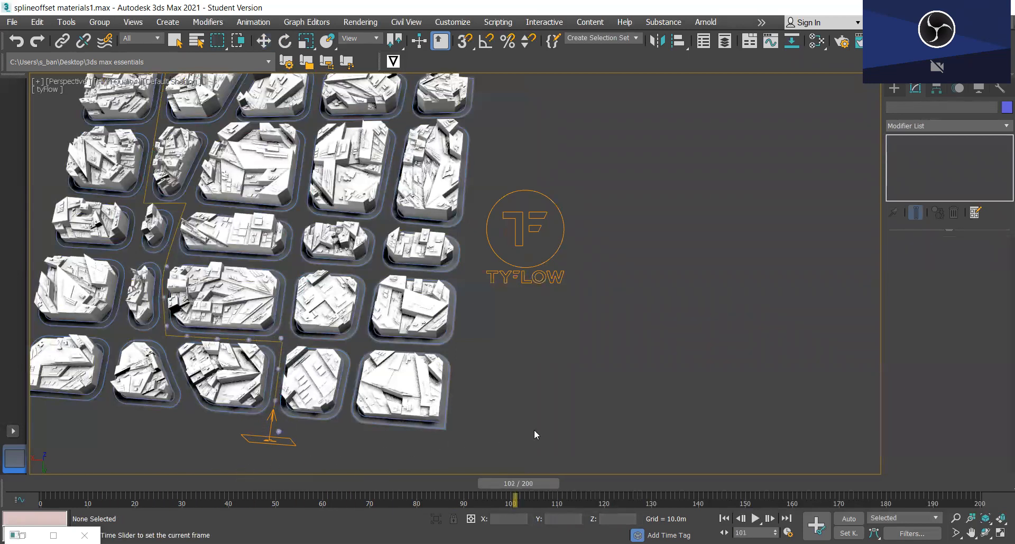
key("w")
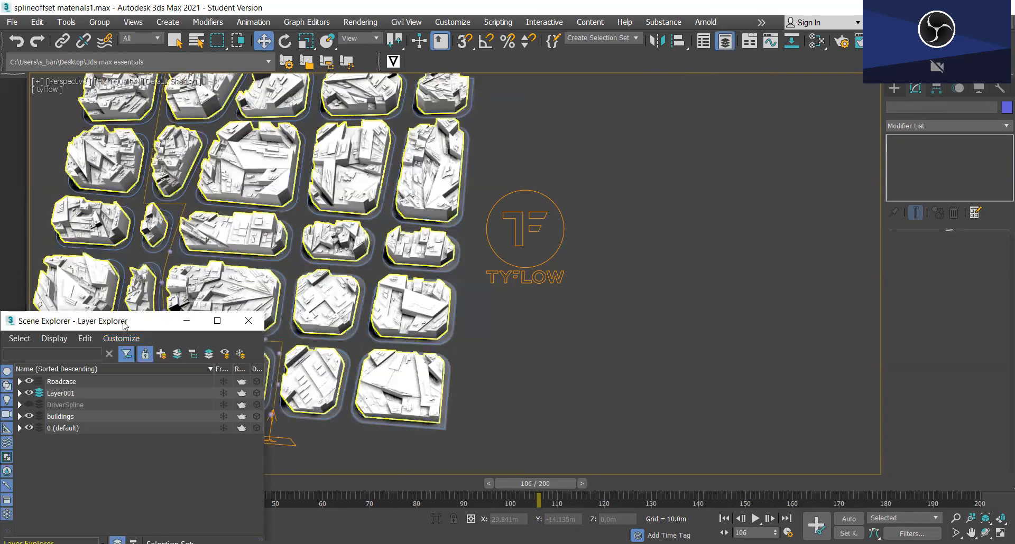
Hide the path spline Line018 in Layer001 using the Layer Explorer, and close the explorer
left_click_drag(125, 324, 718, 159)
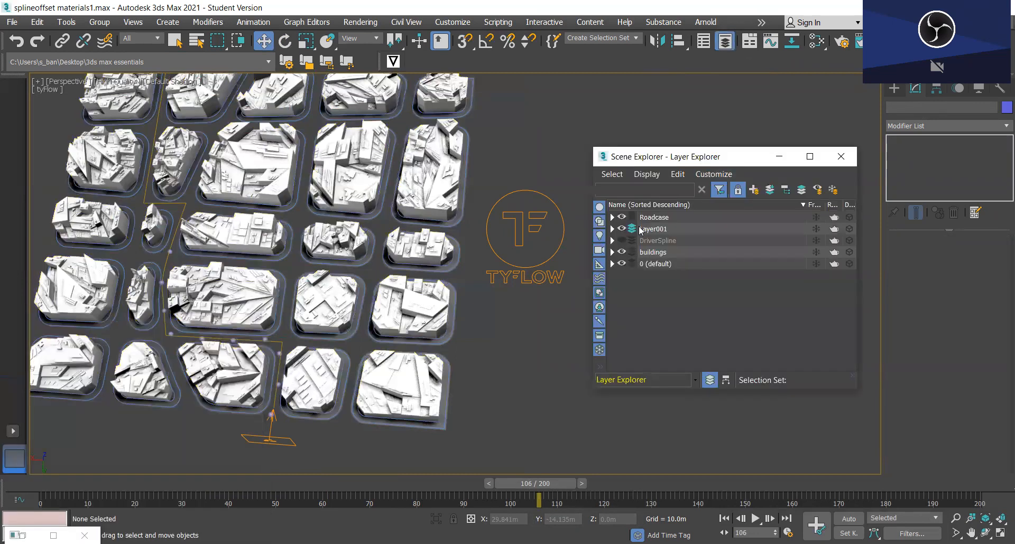
left_click(612, 229)
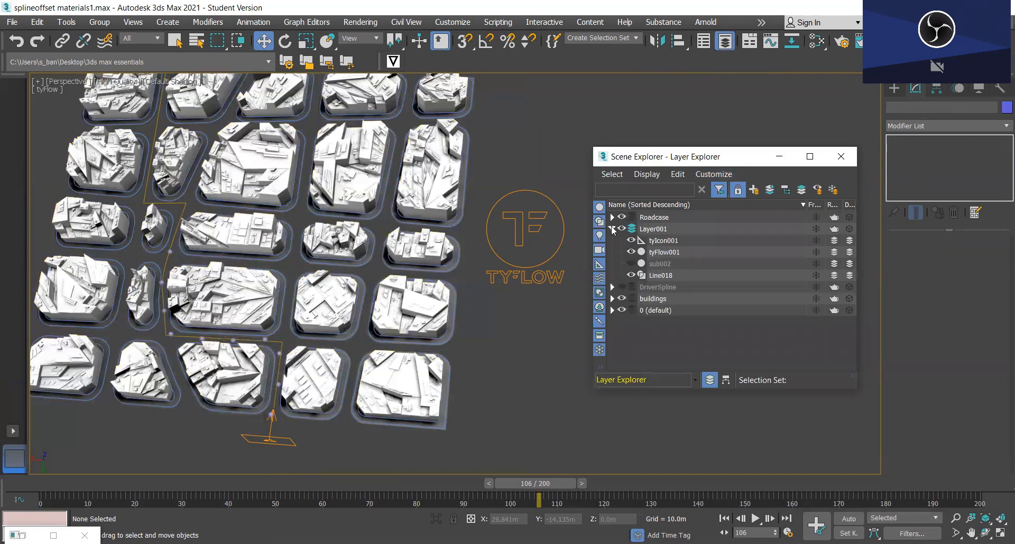
left_click(631, 275)
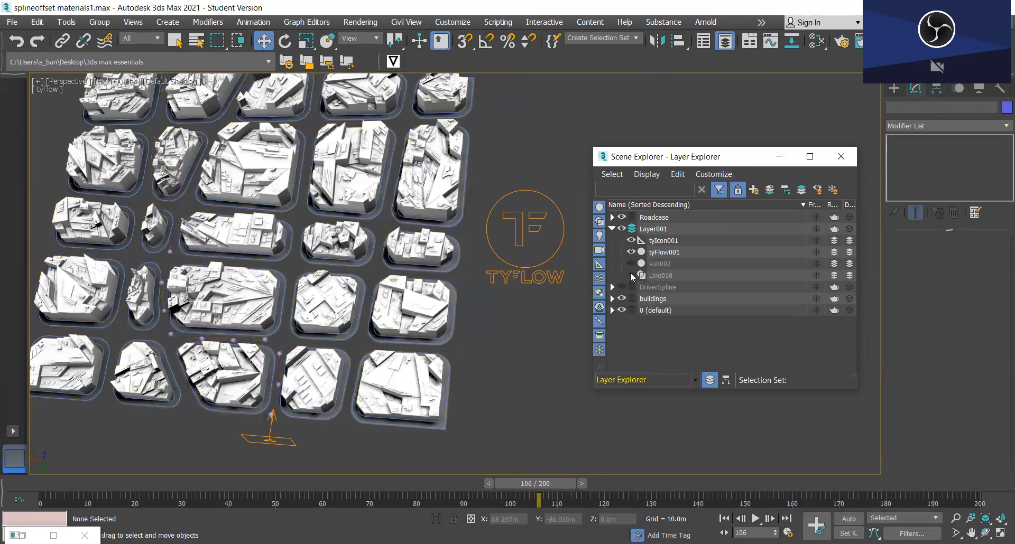
left_click(841, 158)
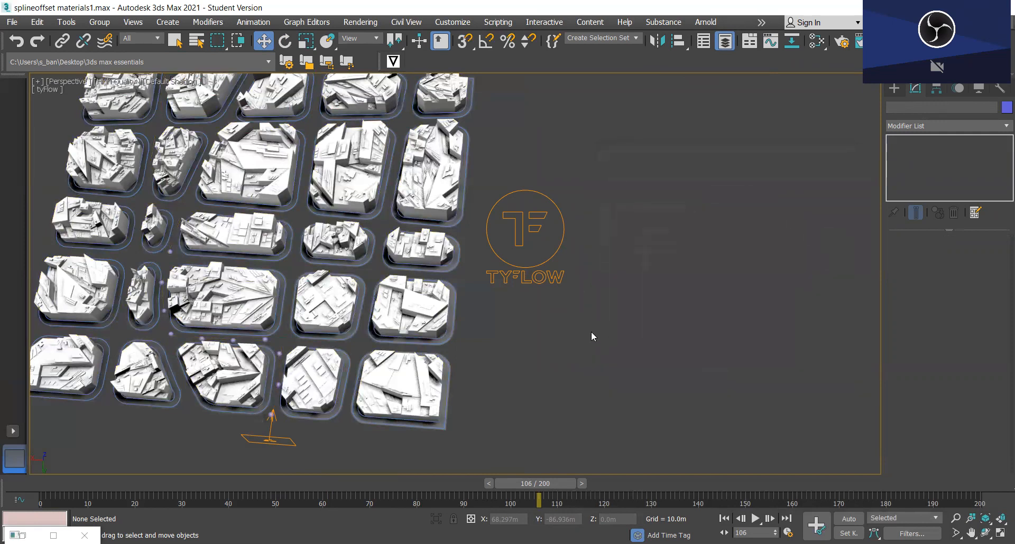
Rewind the animation to frame 0 and play it with the whole city grid in view
middle_click_drag(548, 344, 544, 347)
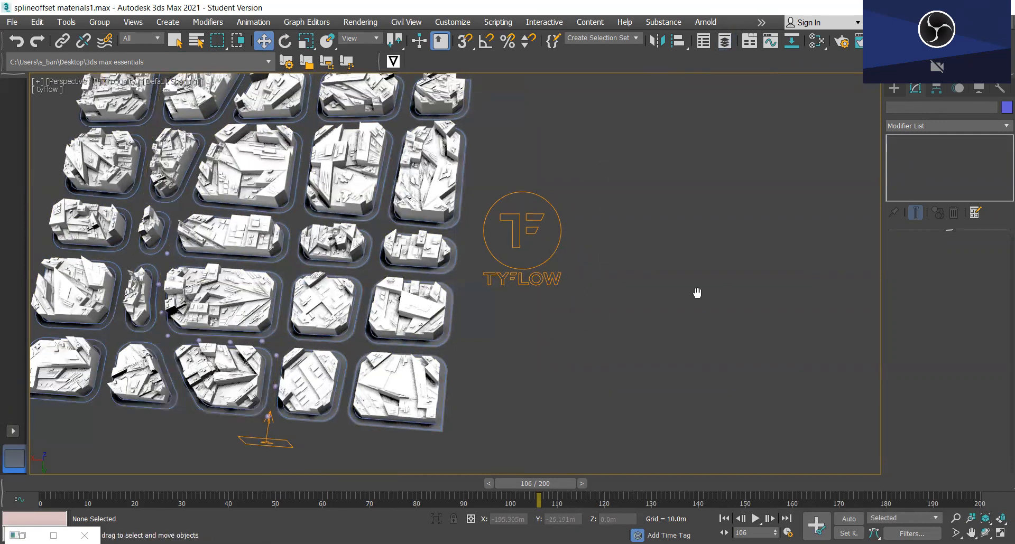
middle_click_drag(449, 363, 710, 377)
scroll(486, 378, "down", 2)
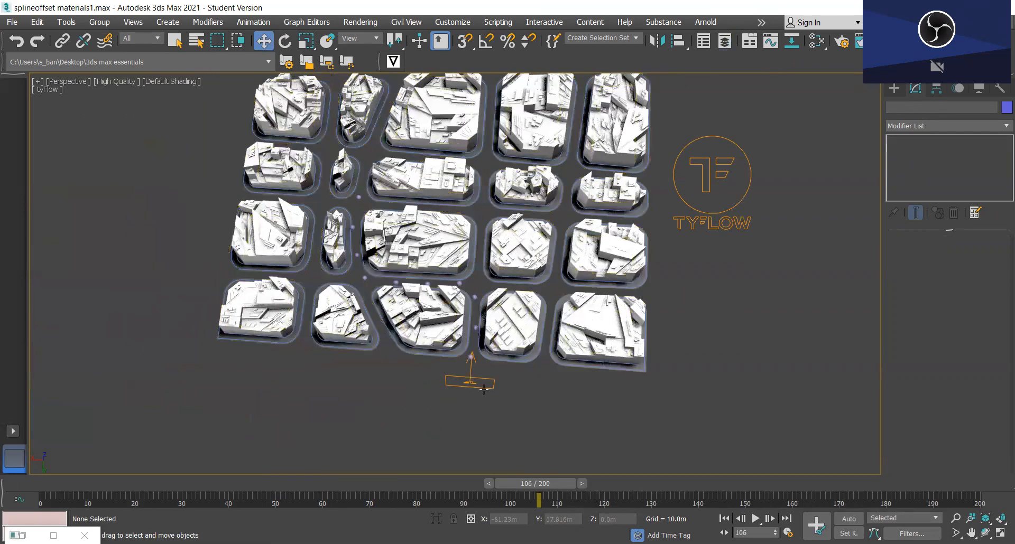
middle_click_drag(403, 413, 463, 380, "alt")
scroll(463, 379, "up", 2)
middle_click_drag(536, 426, 560, 330, "alt")
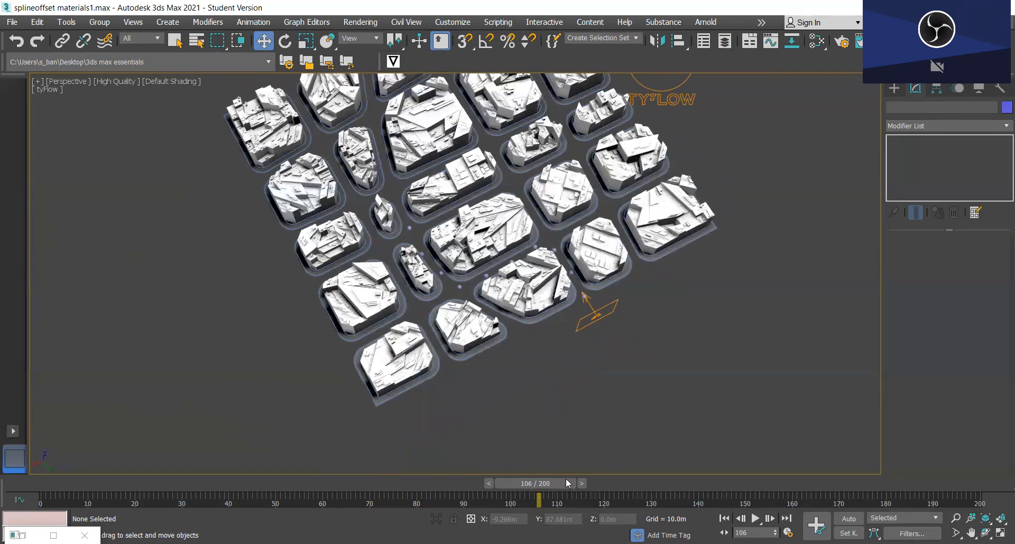
left_click_drag(550, 483, 41, 500)
key("w")
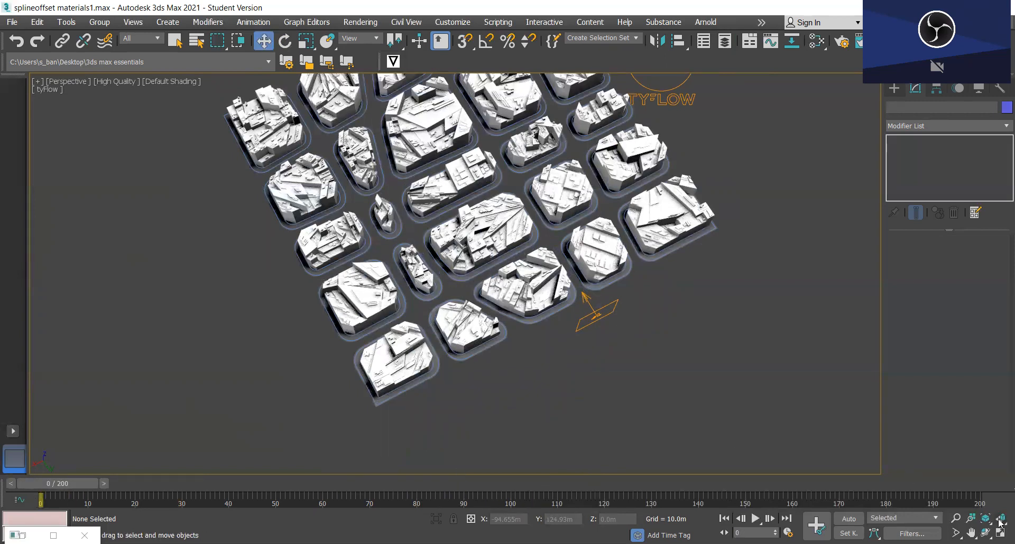
left_click(754, 518)
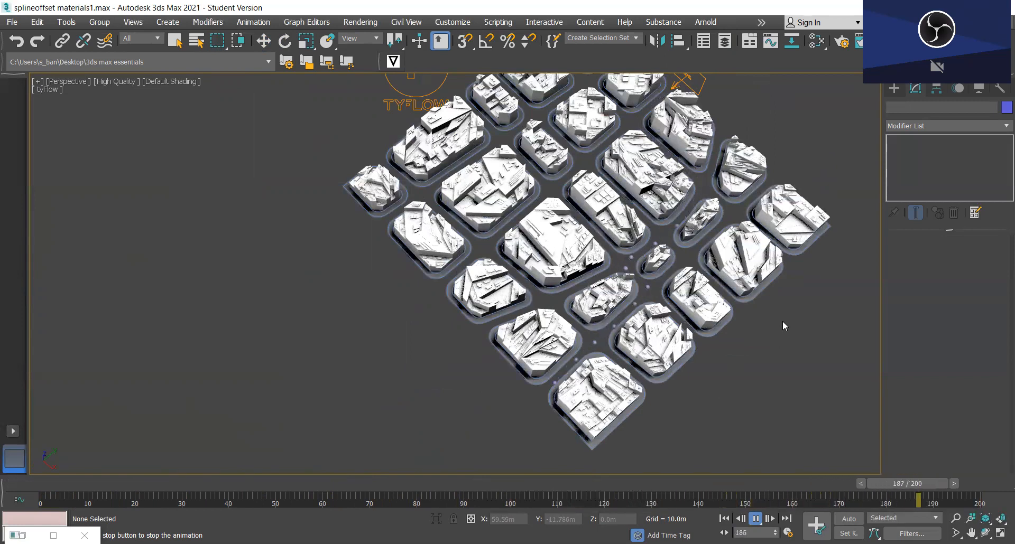
Examine the spheres travelling through the streets up close and from farther away during playback, and stop the animation
middle_click_drag(820, 313, 780, 360)
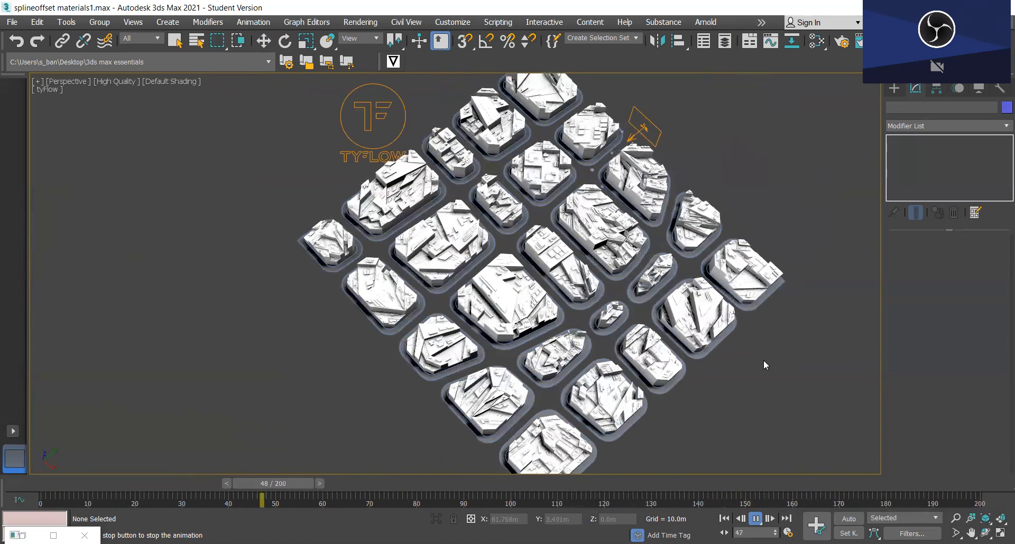
scroll(632, 274, "up", 2)
middle_click_drag(628, 293, 664, 366)
middle_click_drag(785, 352, 769, 280)
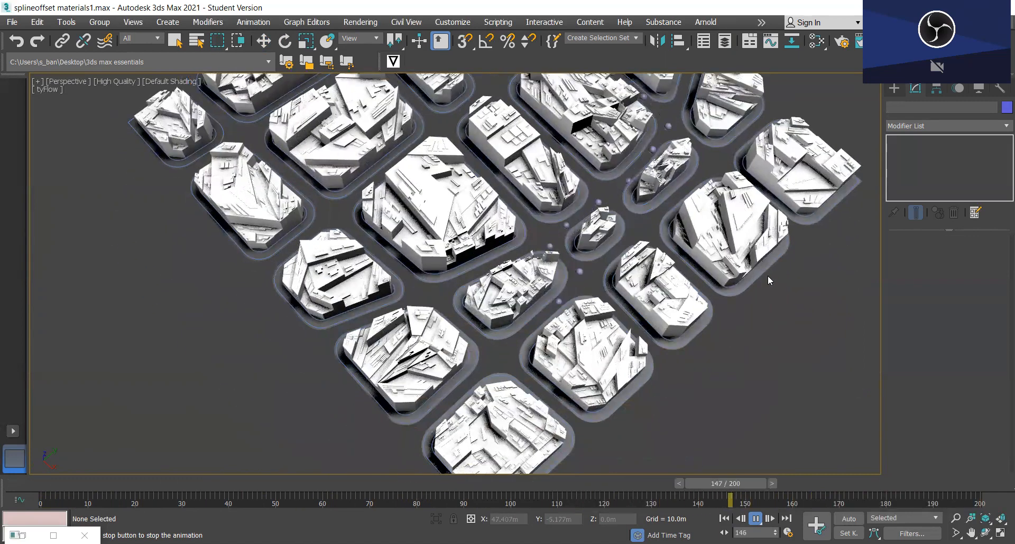
middle_click_drag(768, 318, 771, 284)
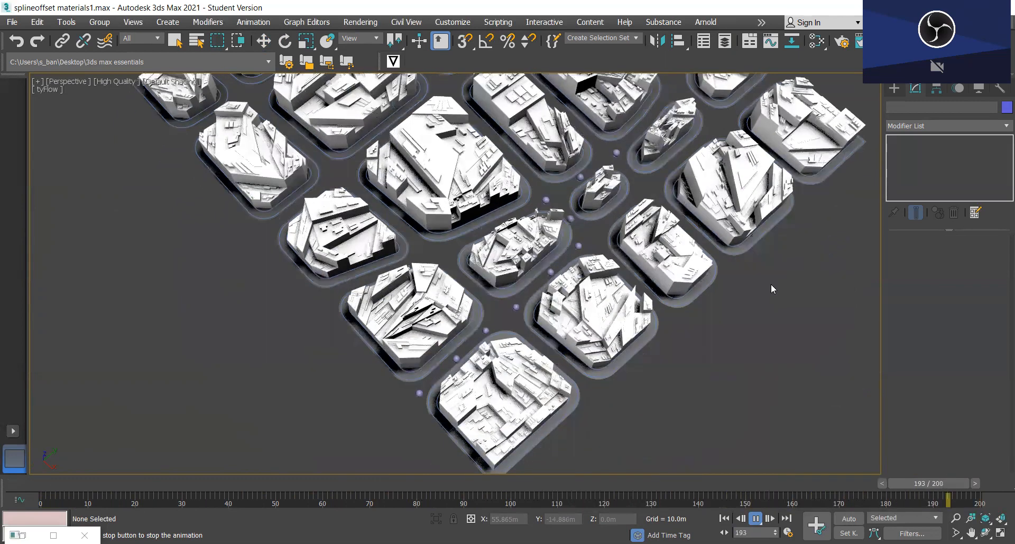
middle_click_drag(784, 225, 734, 384)
middle_click_drag(695, 224, 732, 294)
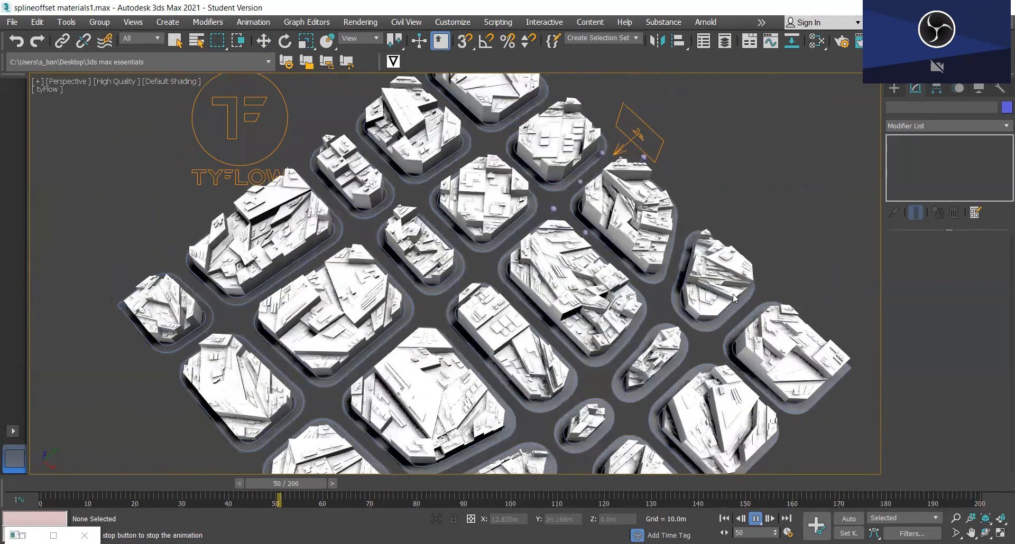
scroll(744, 302, "down", 3)
middle_click_drag(828, 378, 806, 304)
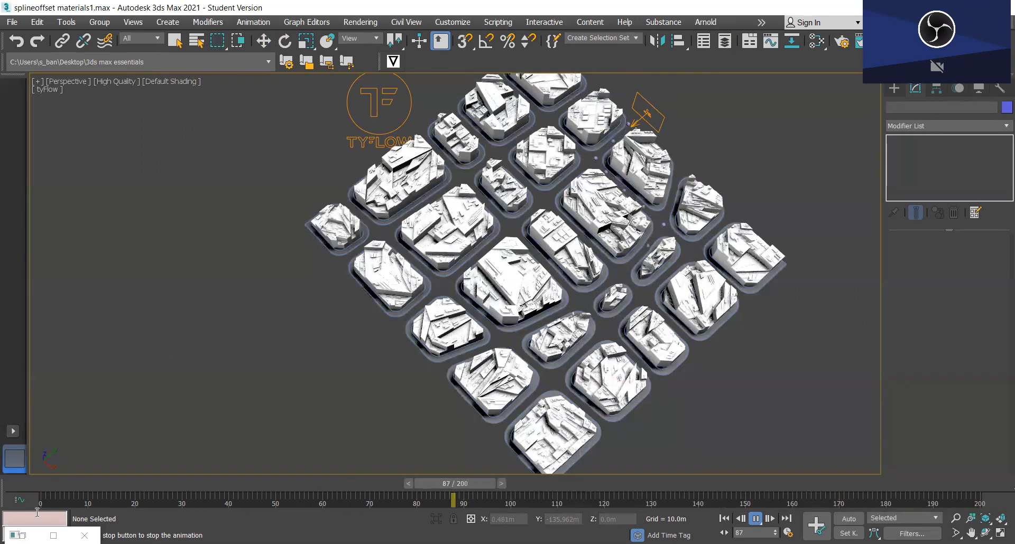
left_click(755, 519)
key("w")
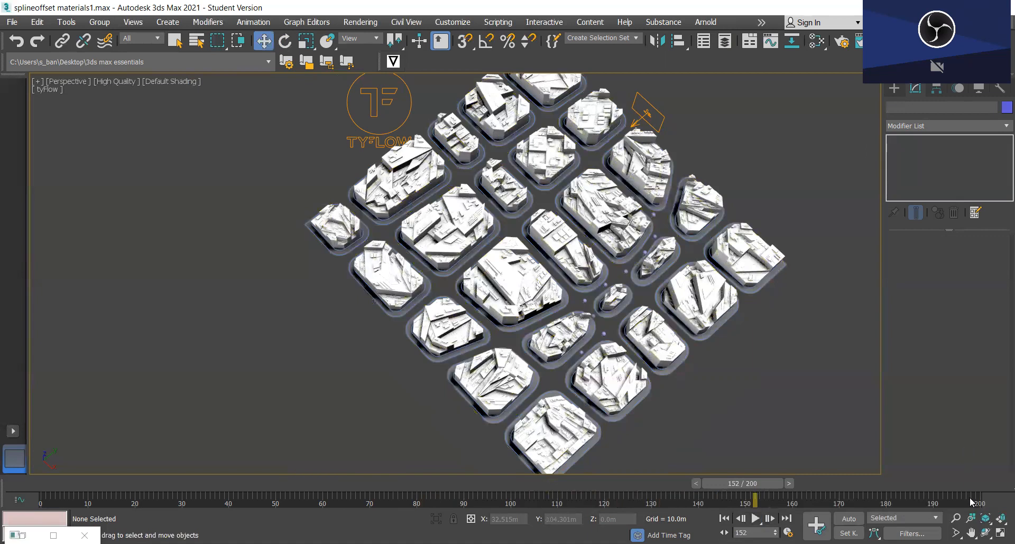